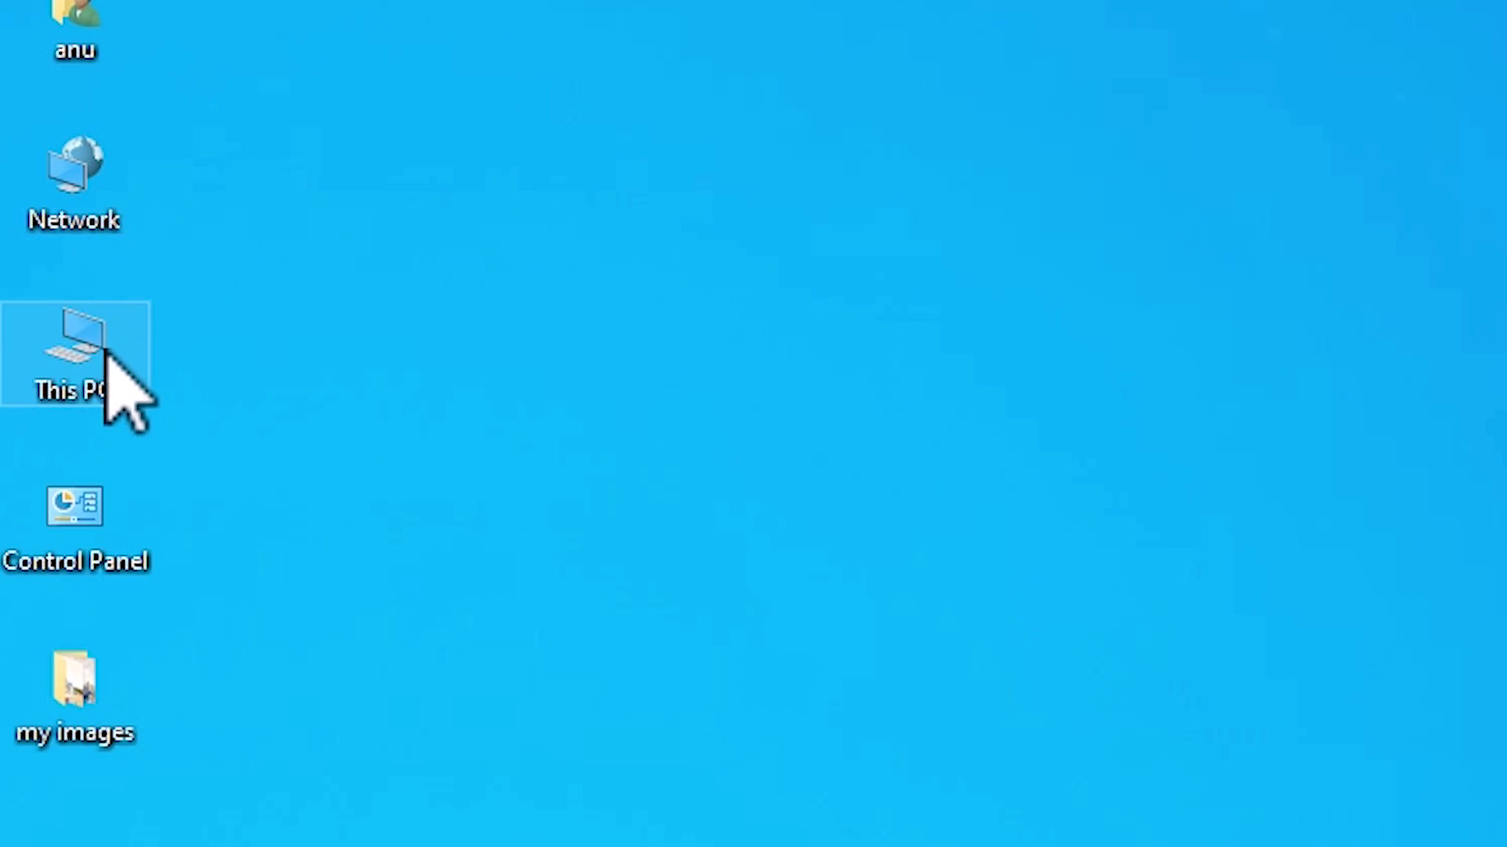
# Confirm in This PC that New Volume (D:) and New Volume (E:) are both empty, 1.99 TB free each.
pyautogui.doubleClick(106, 358)
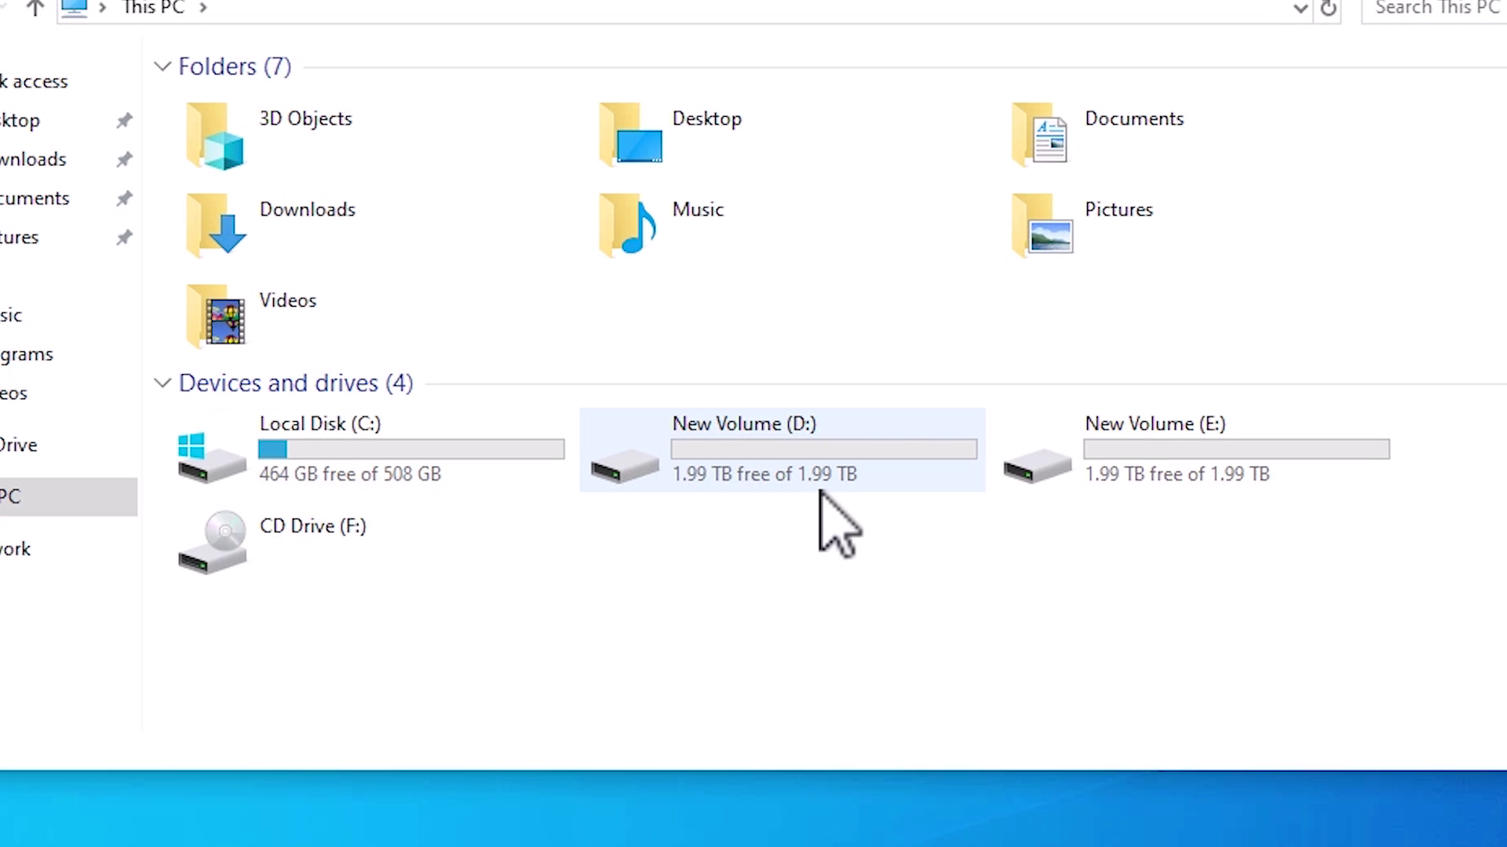
pyautogui.doubleClick(743, 444)
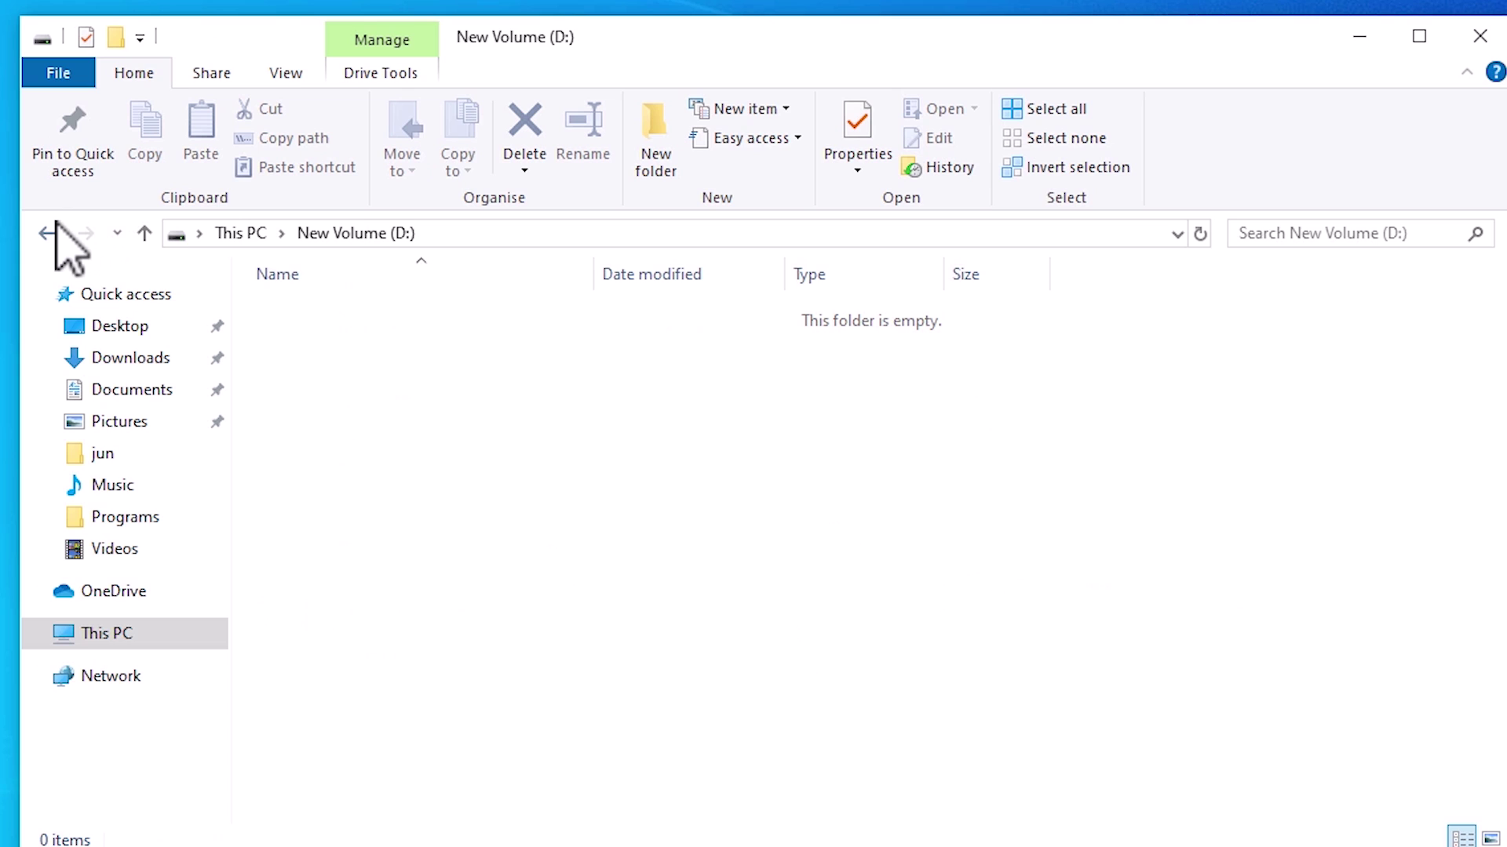
pyautogui.click(47, 233)
pyautogui.doubleClick(1157, 602)
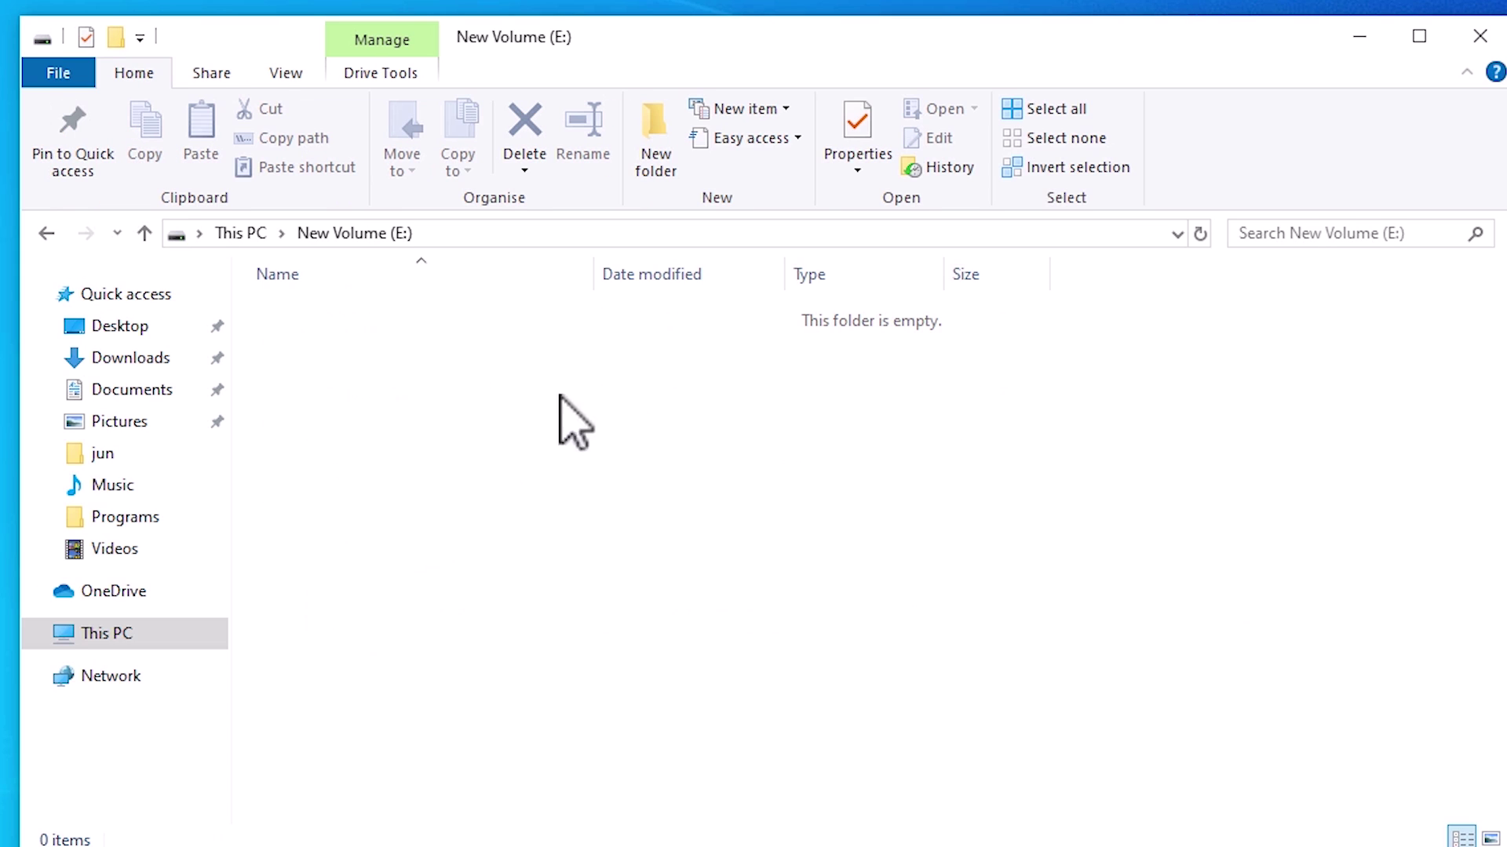
pyautogui.click(49, 233)
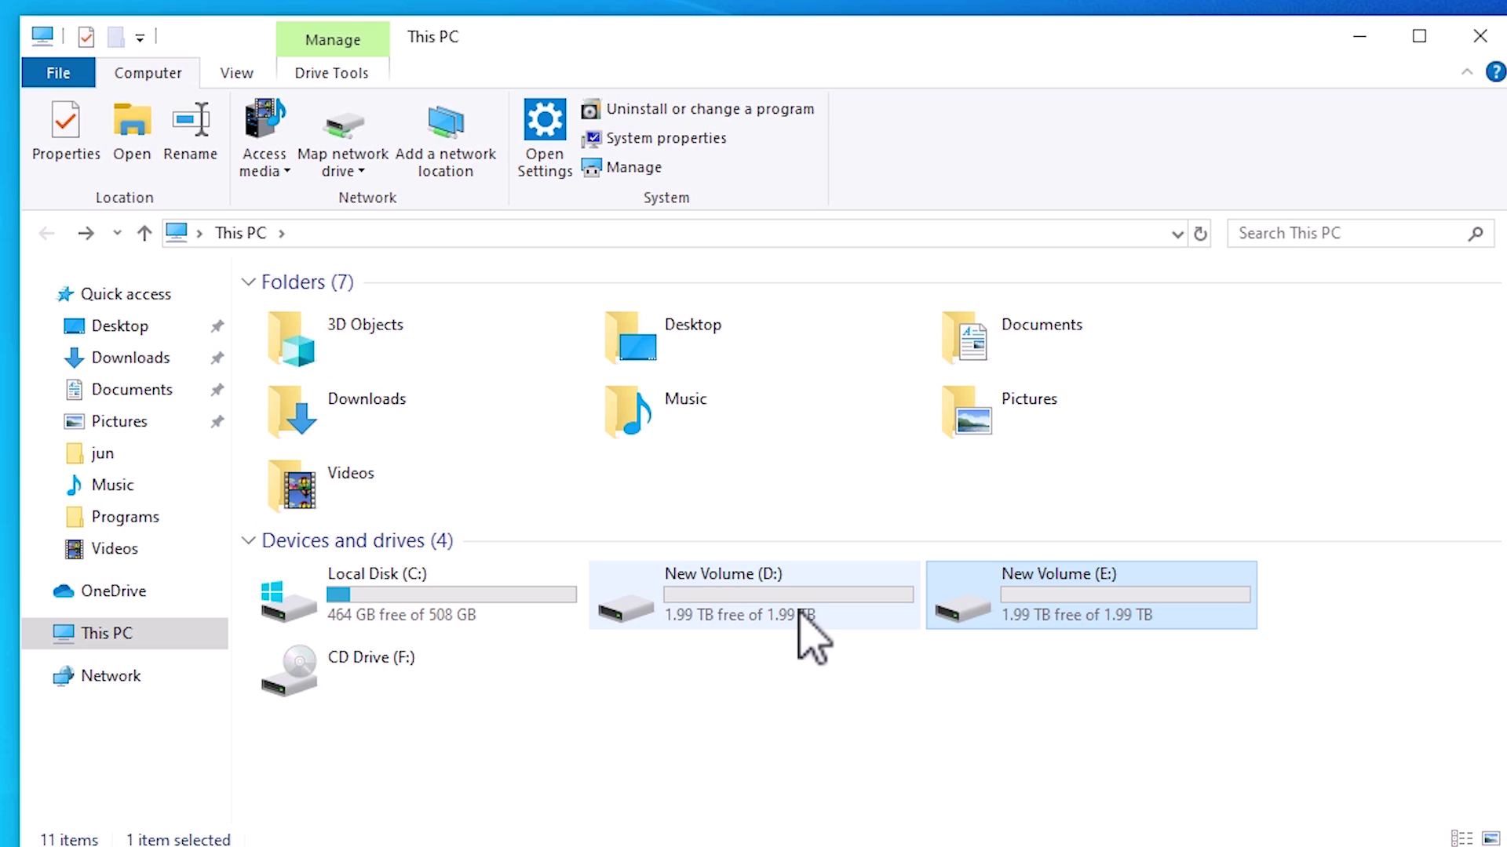
pyautogui.click(810, 632)
pyautogui.click(1032, 599)
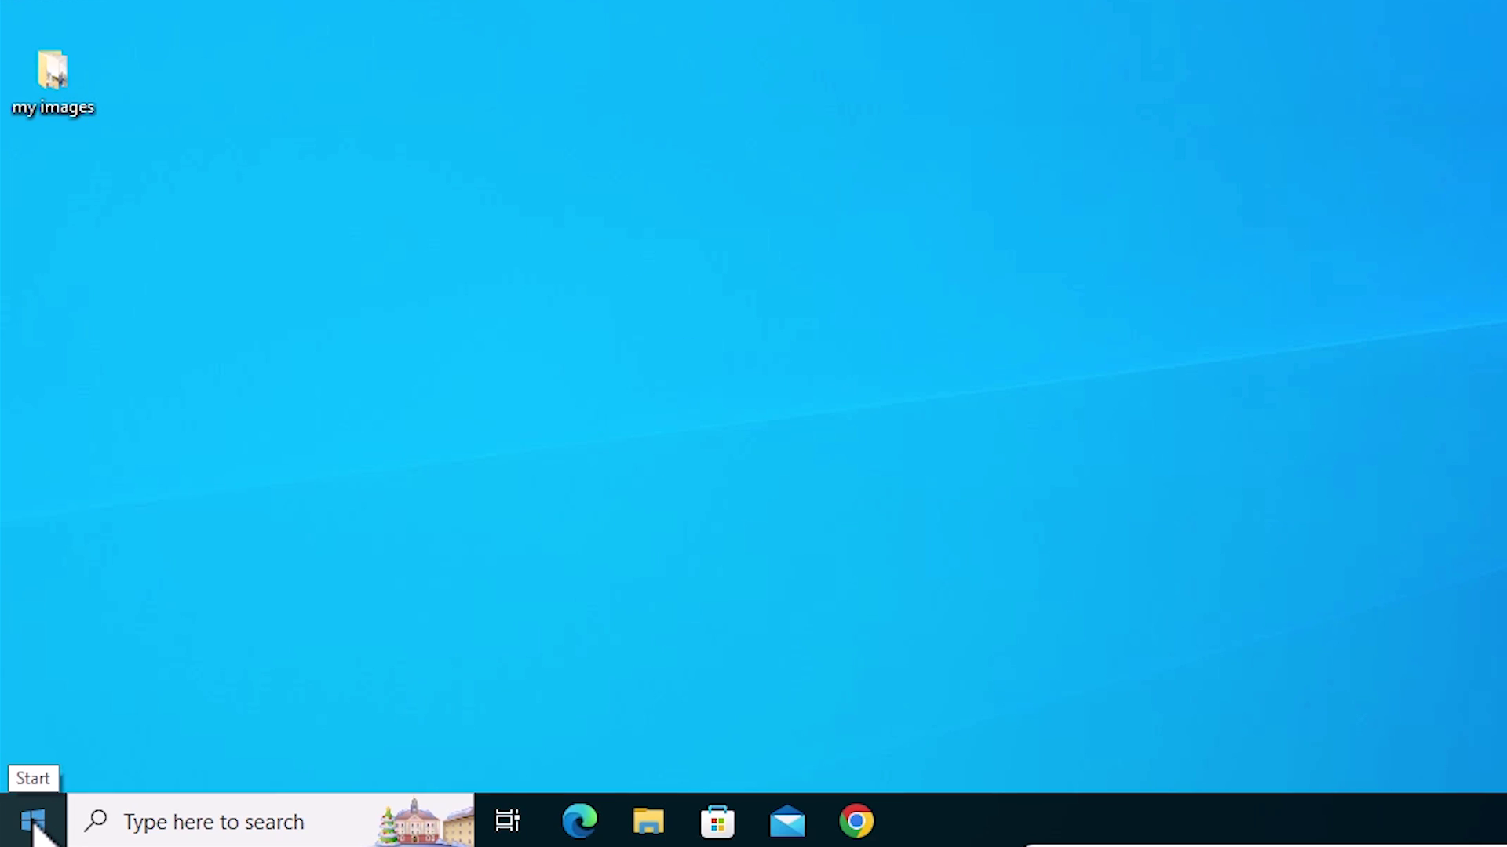
# Launch Disk Management from the Start context menu and enlarge it so Disk 2 is visible.
pyautogui.rightClick(35, 826)
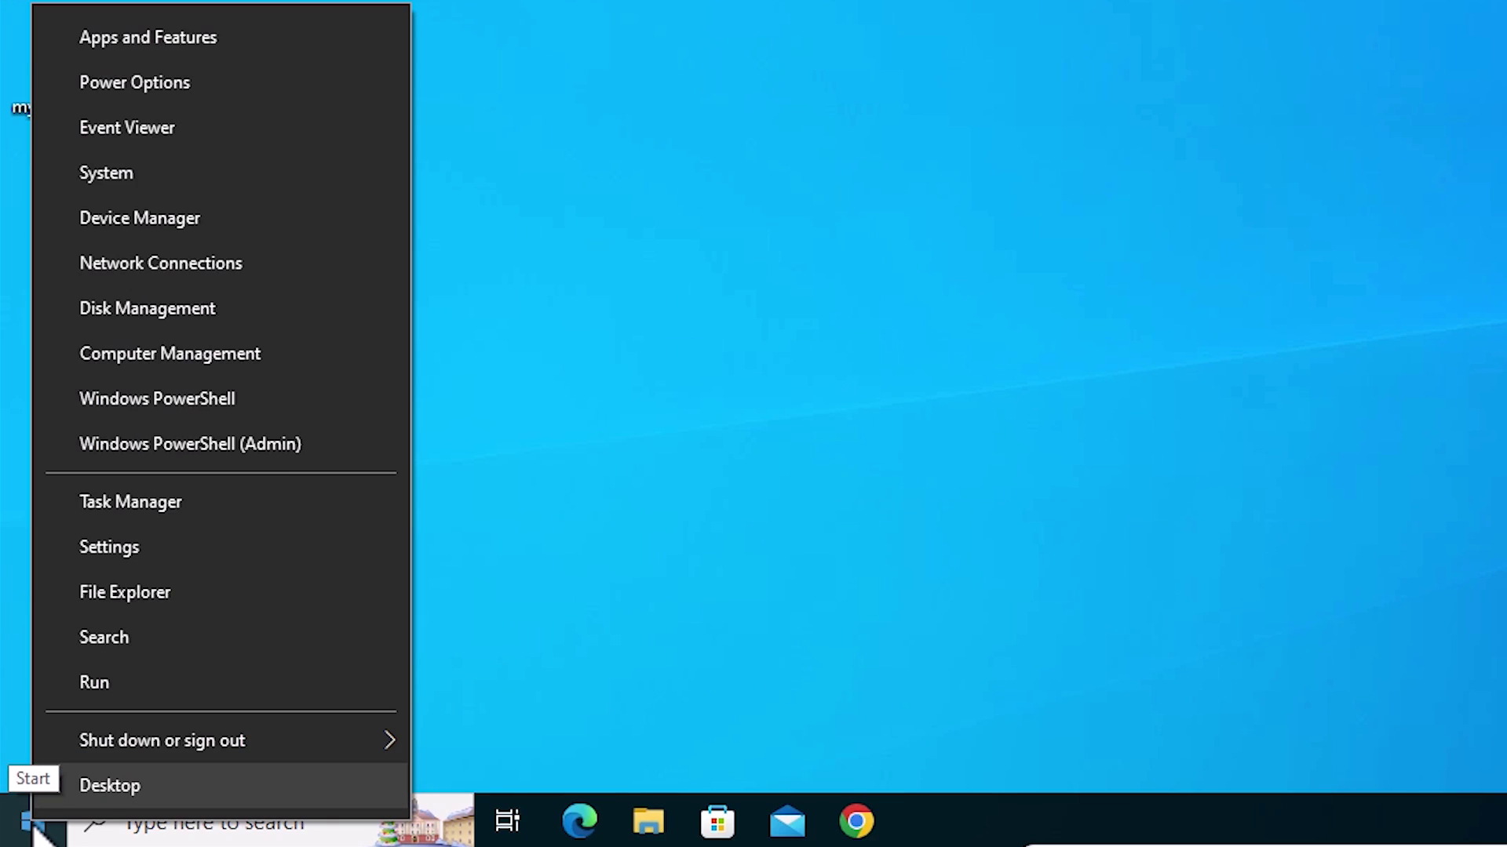
pyautogui.click(192, 324)
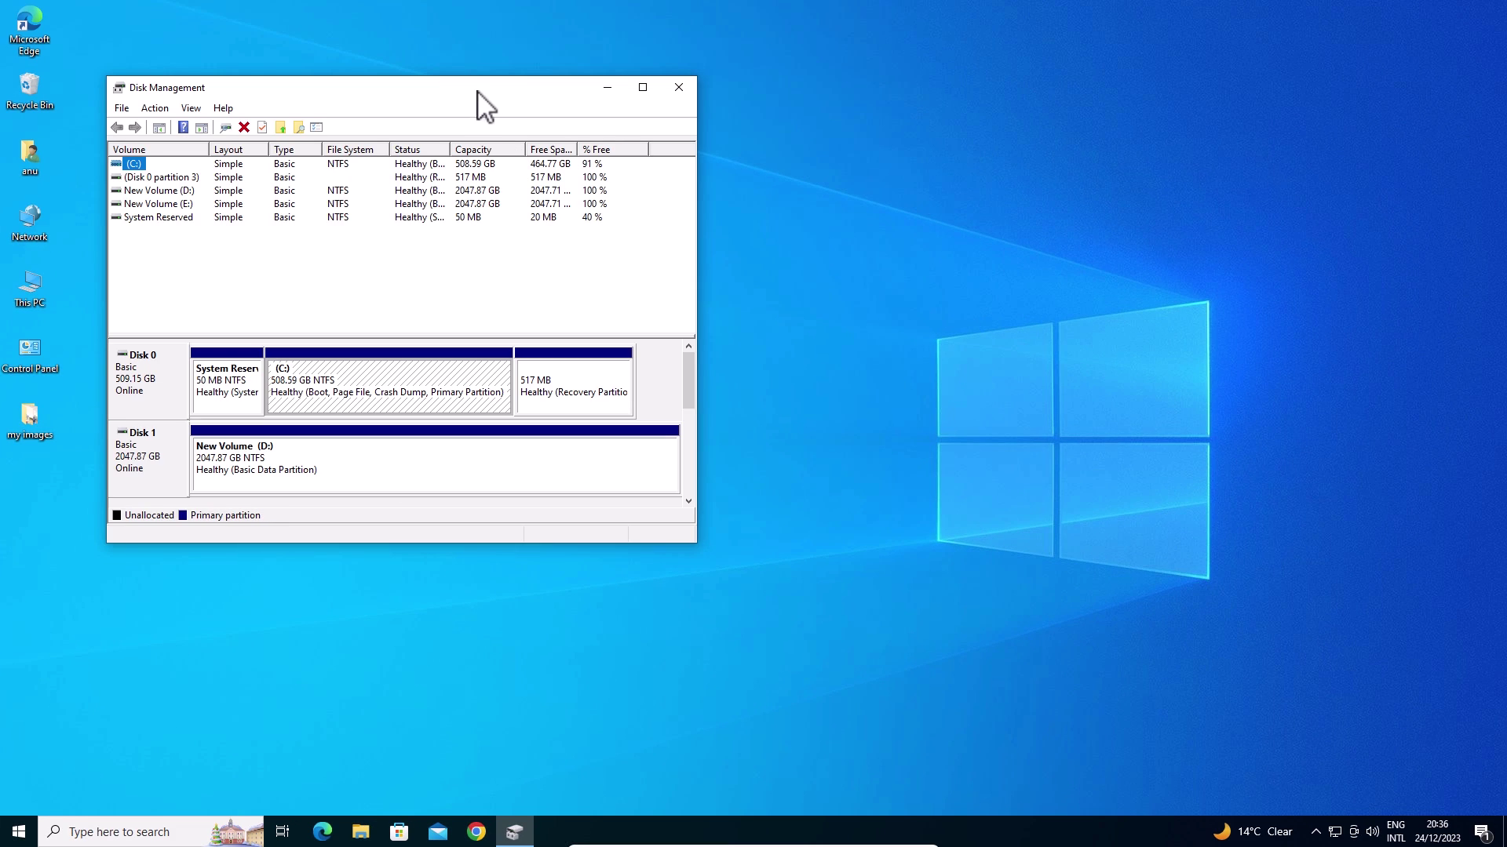
pyautogui.moveTo(481, 93); pyautogui.dragTo(821, 196)
pyautogui.moveTo(833, 828); pyautogui.dragTo(833, 846)
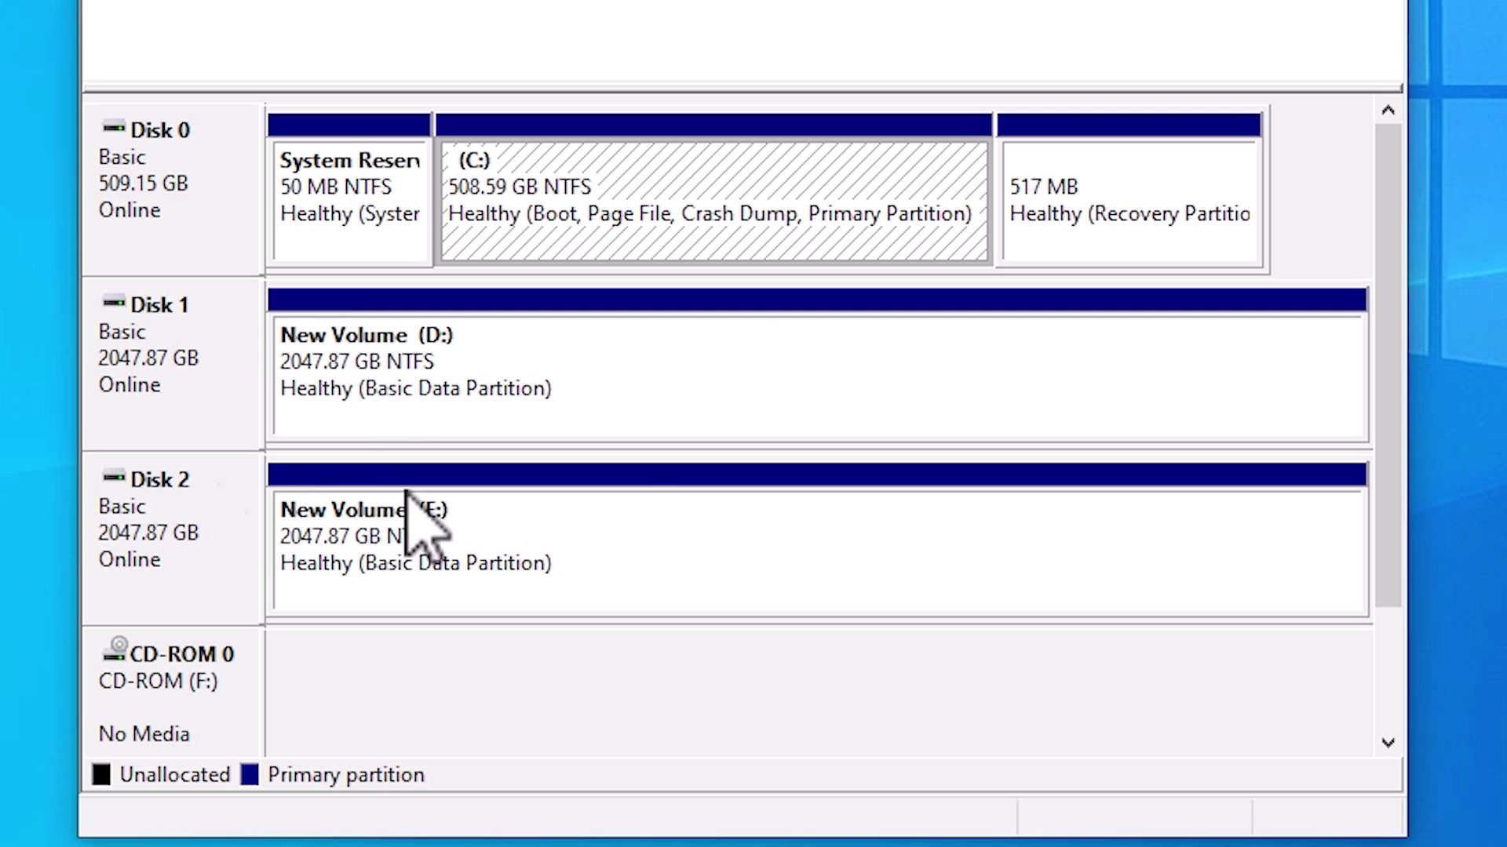
# Inspect the 2047.87 GB D: and E: volumes on Disks 1 and 2, then minimize Disk Management.
pyautogui.click(550, 524)
pyautogui.click(595, 402)
pyautogui.click(618, 524)
pyautogui.click(636, 394)
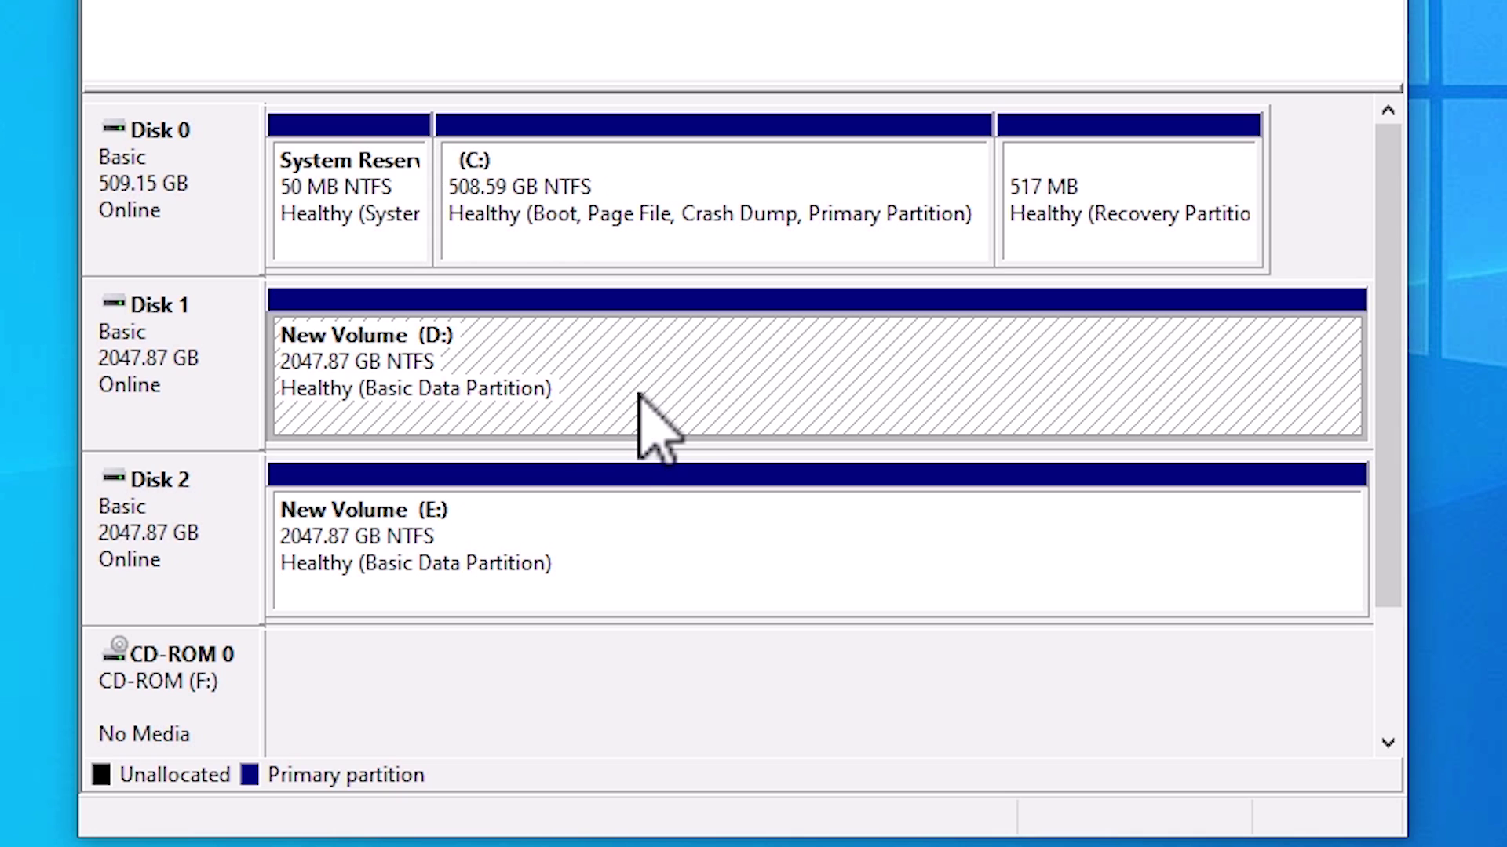
pyautogui.click(612, 507)
pyautogui.click(615, 400)
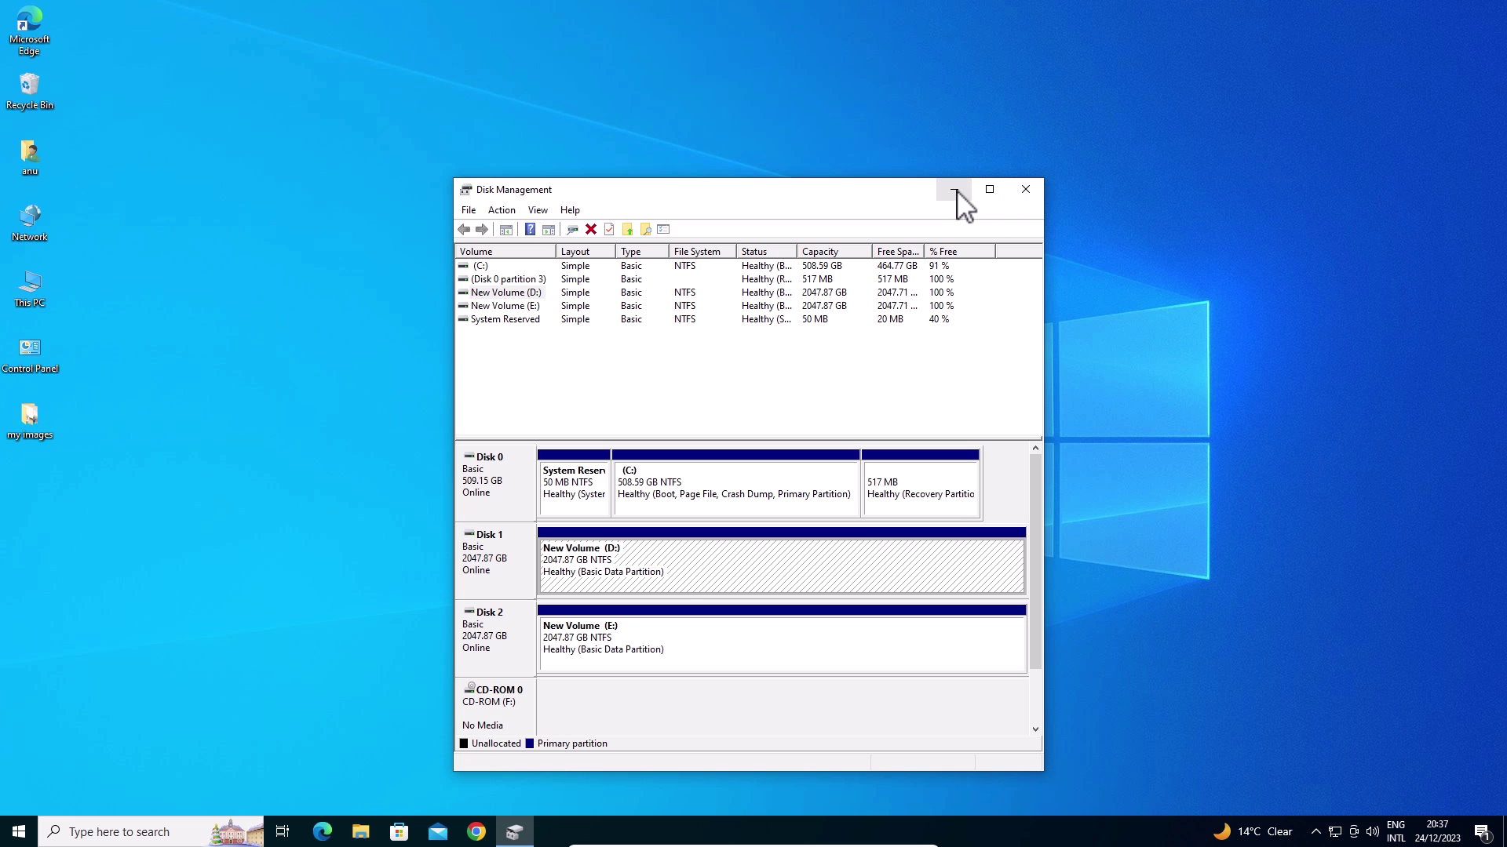
pyautogui.click(955, 191)
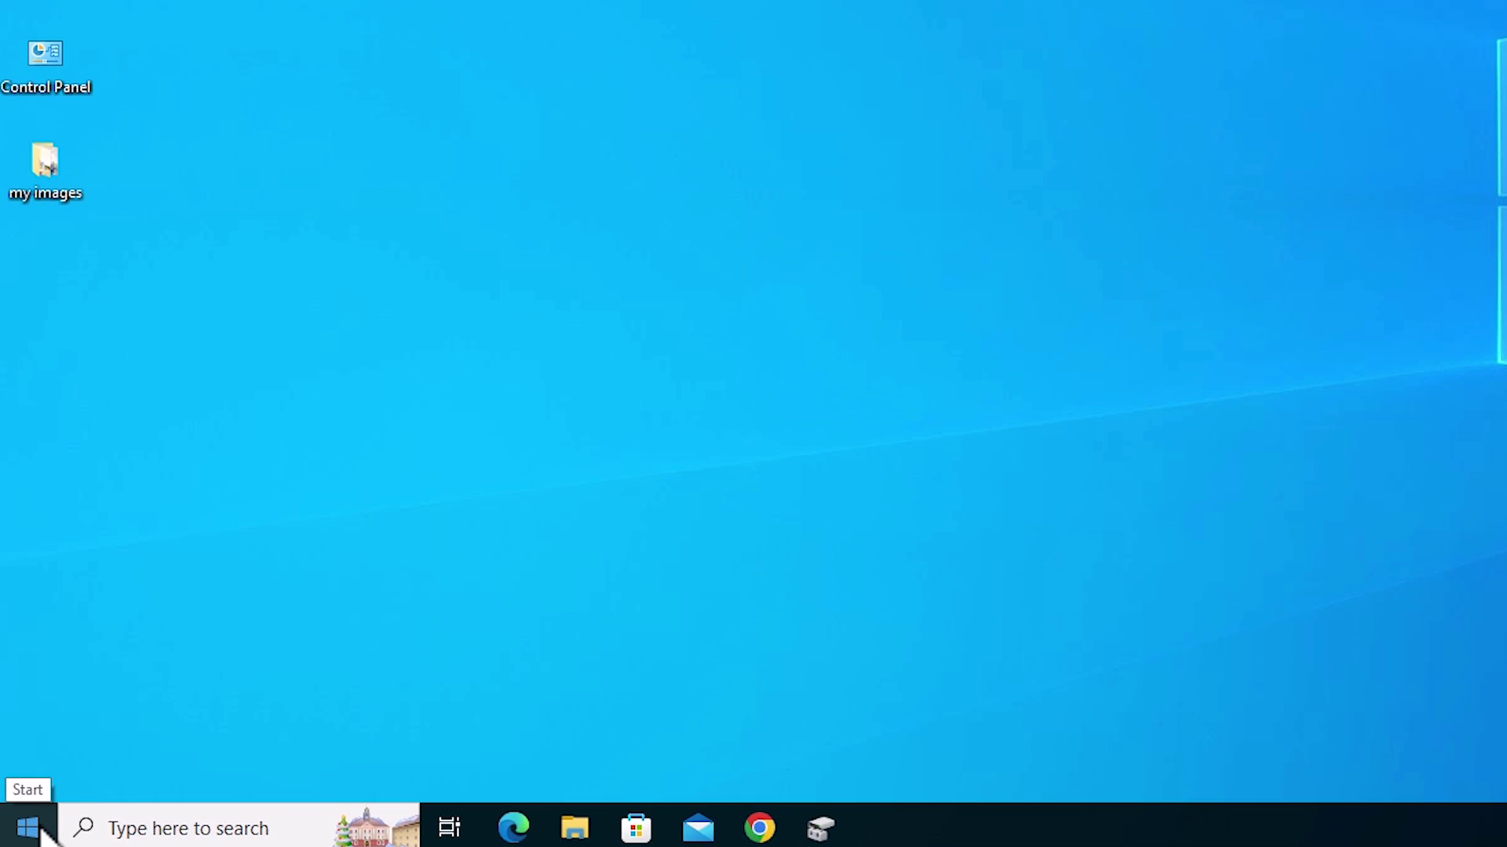
# Find Control Panel through Start search and go to Storage Spaces.
pyautogui.click(40, 834)
pyautogui.write('con')
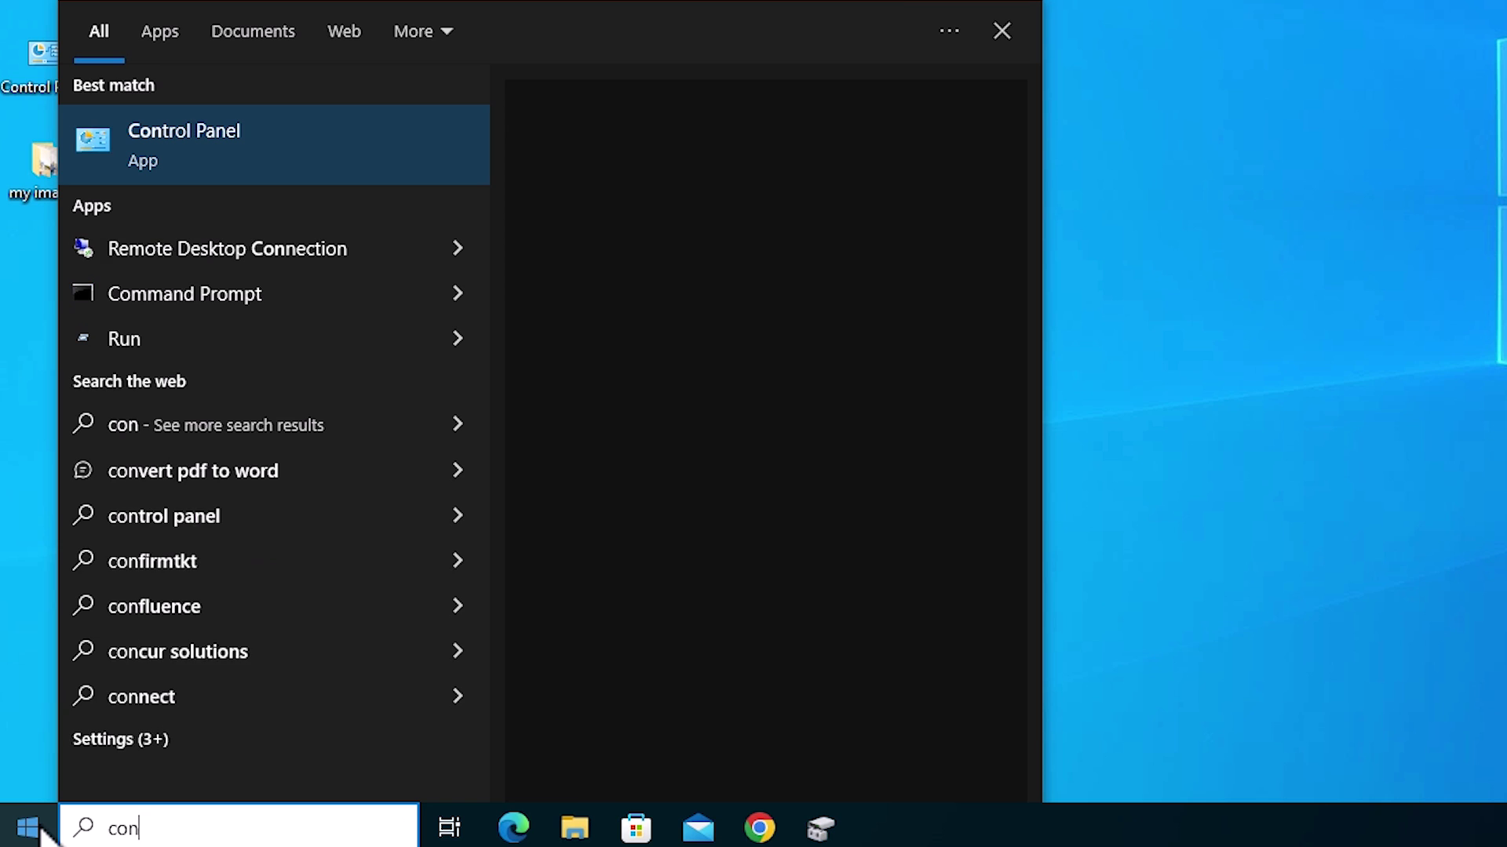
pyautogui.click(248, 179)
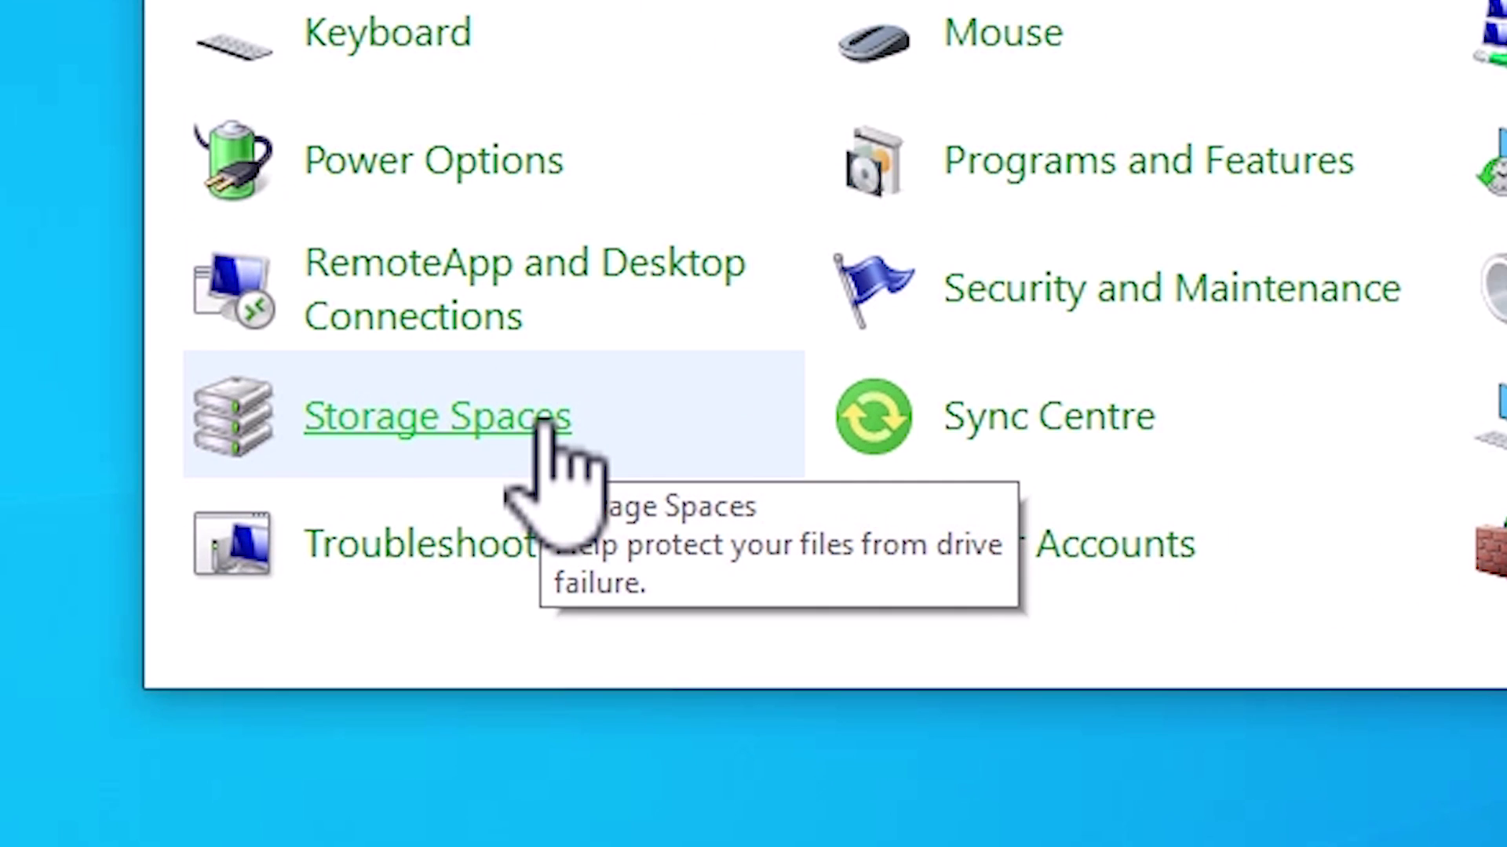
pyautogui.click(543, 430)
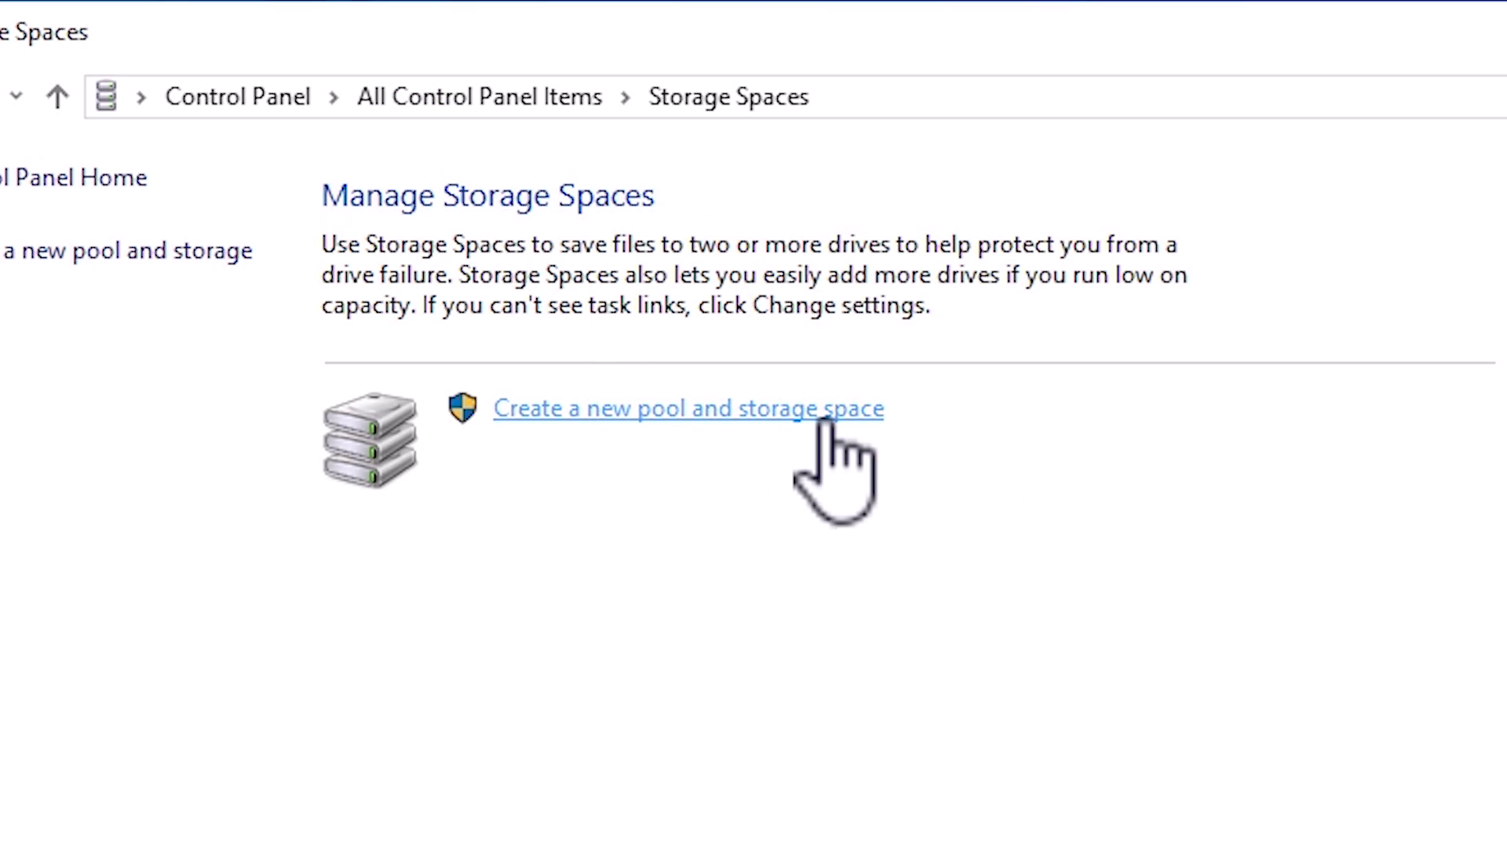
# Create a new storage pool from both drives D: and E:, approving the admin prompt.
pyautogui.click(724, 409)
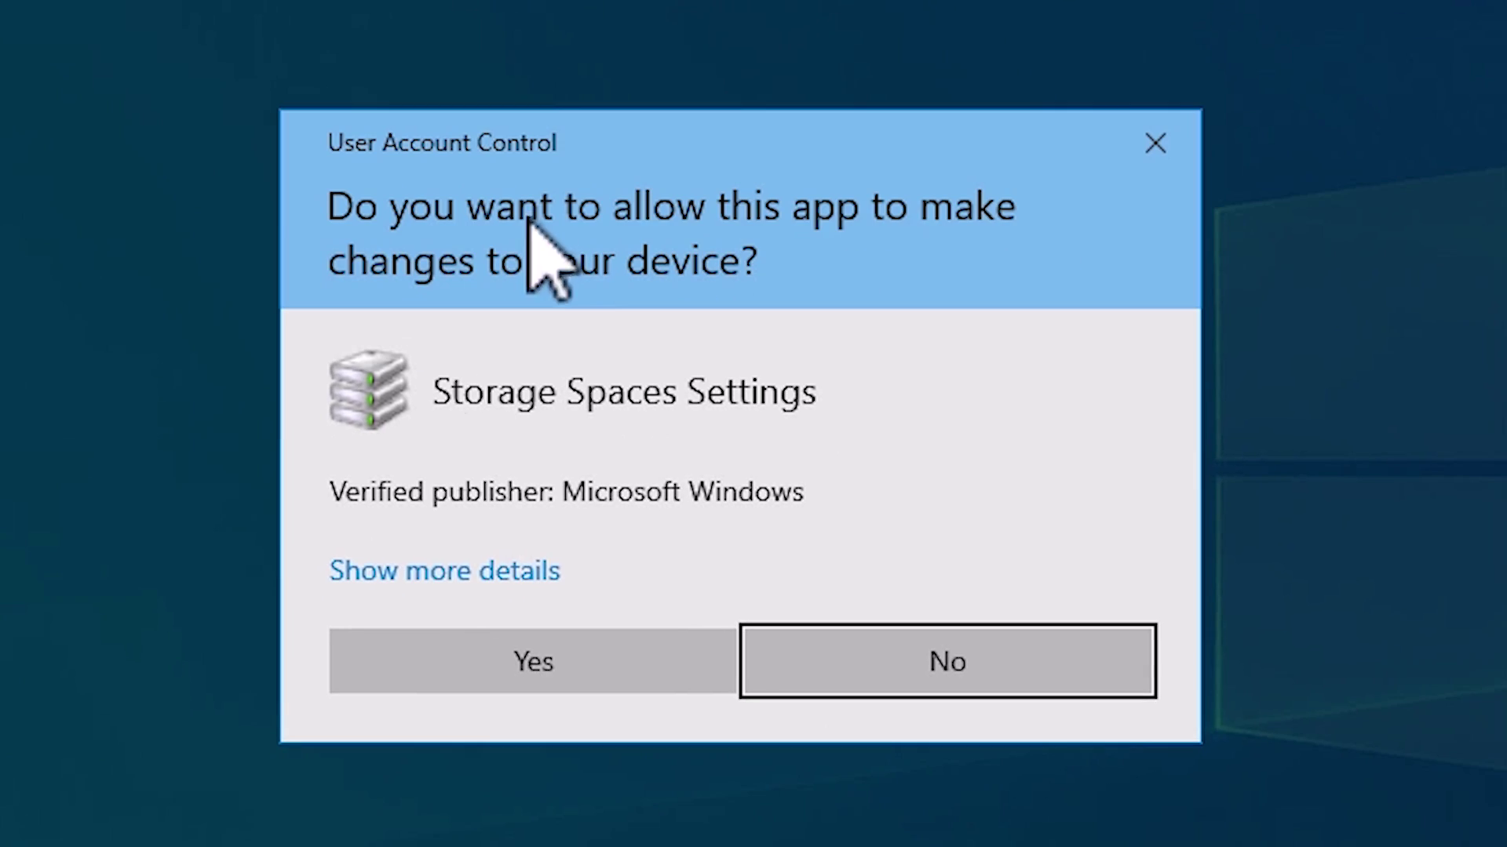
pyautogui.click(463, 662)
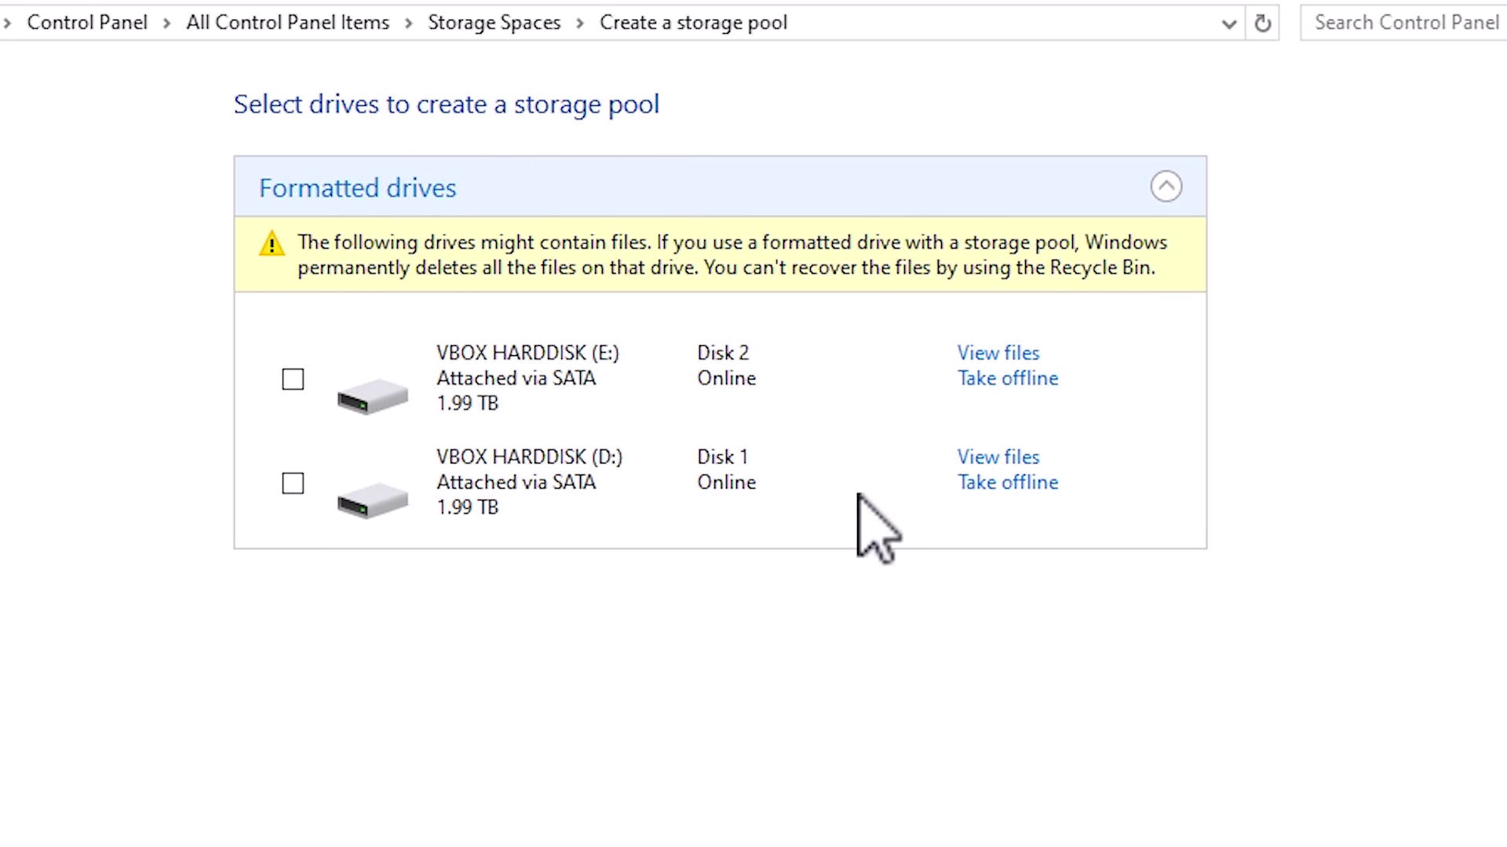
pyautogui.click(293, 379)
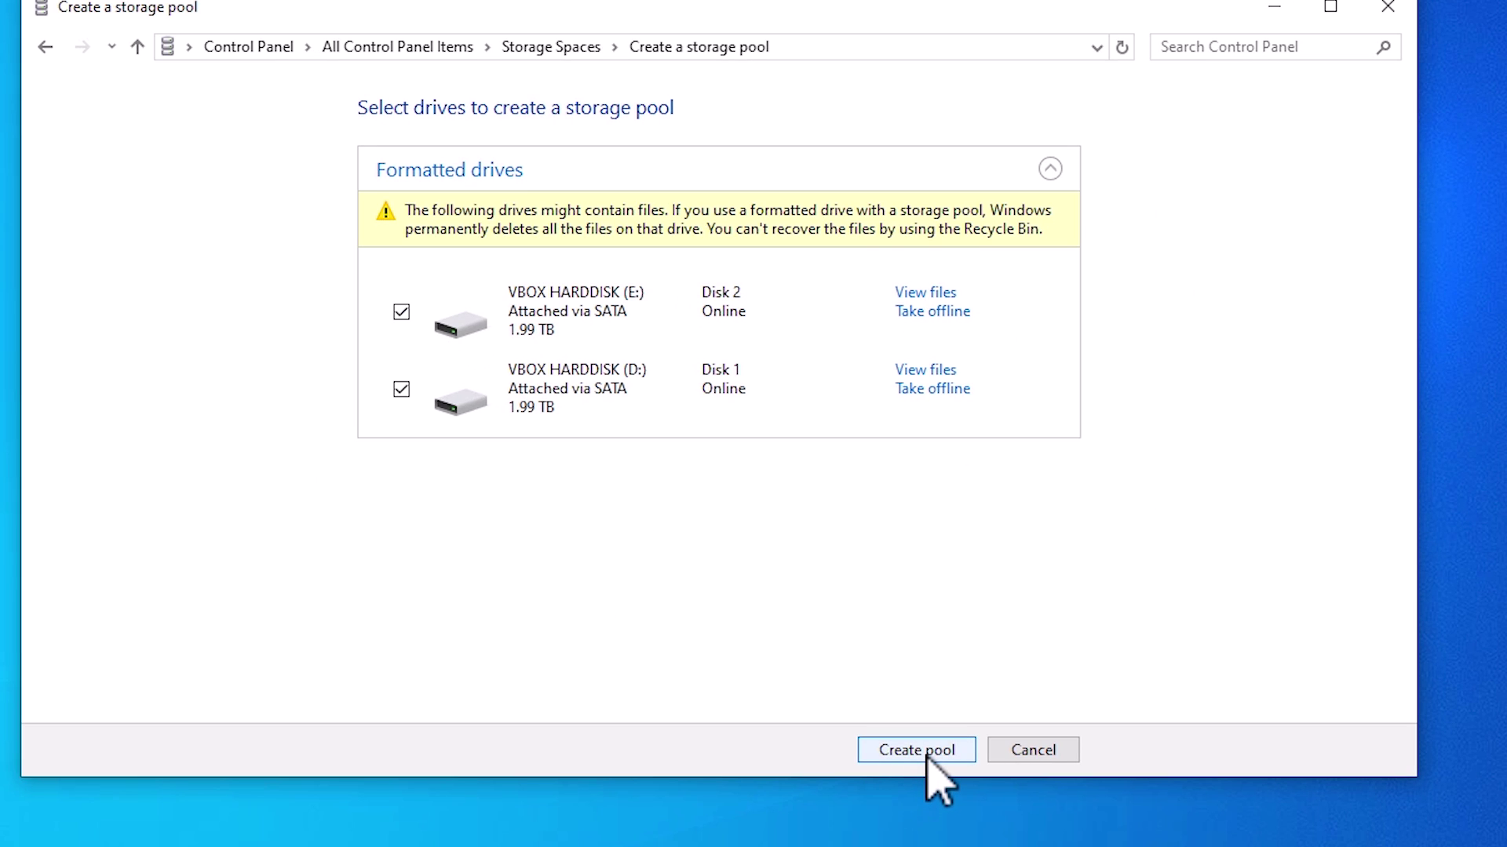
pyautogui.click(927, 753)
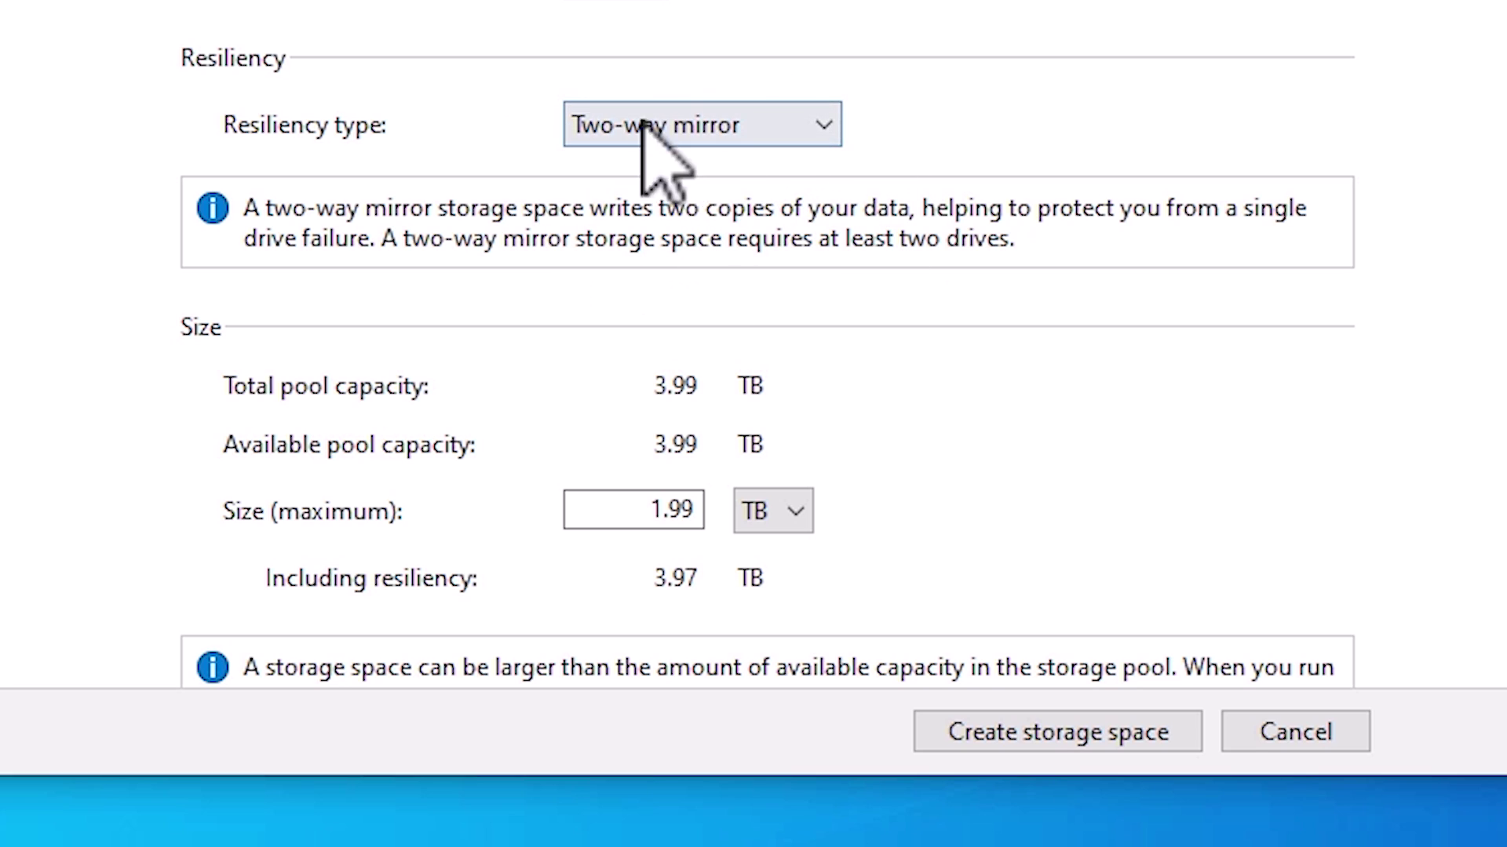
# Create a 3.99 TB storage space with Simple (no resiliency) as its resiliency type.
pyautogui.click(716, 130)
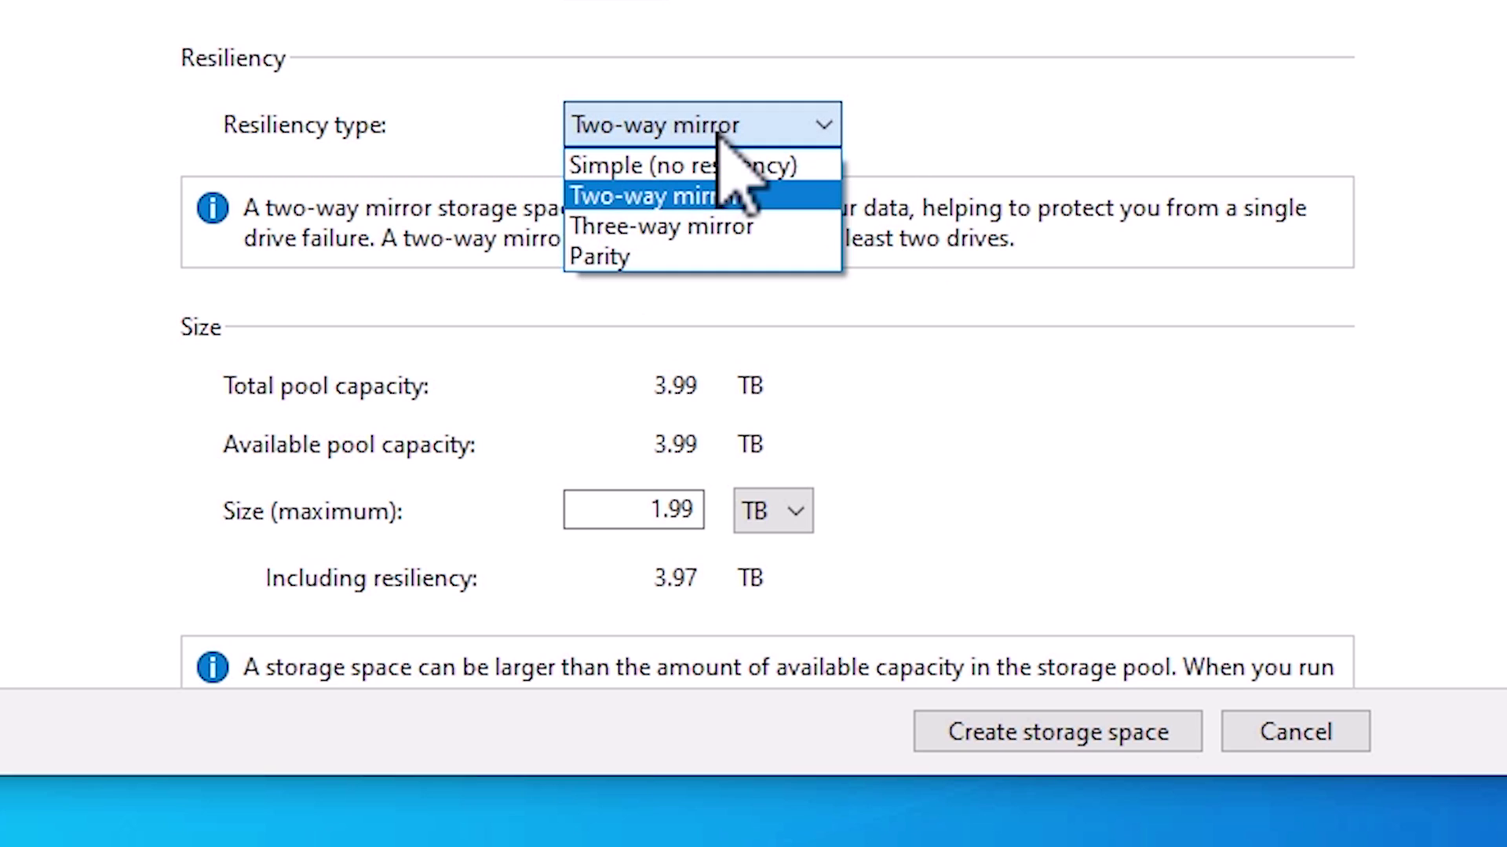
pyautogui.click(692, 167)
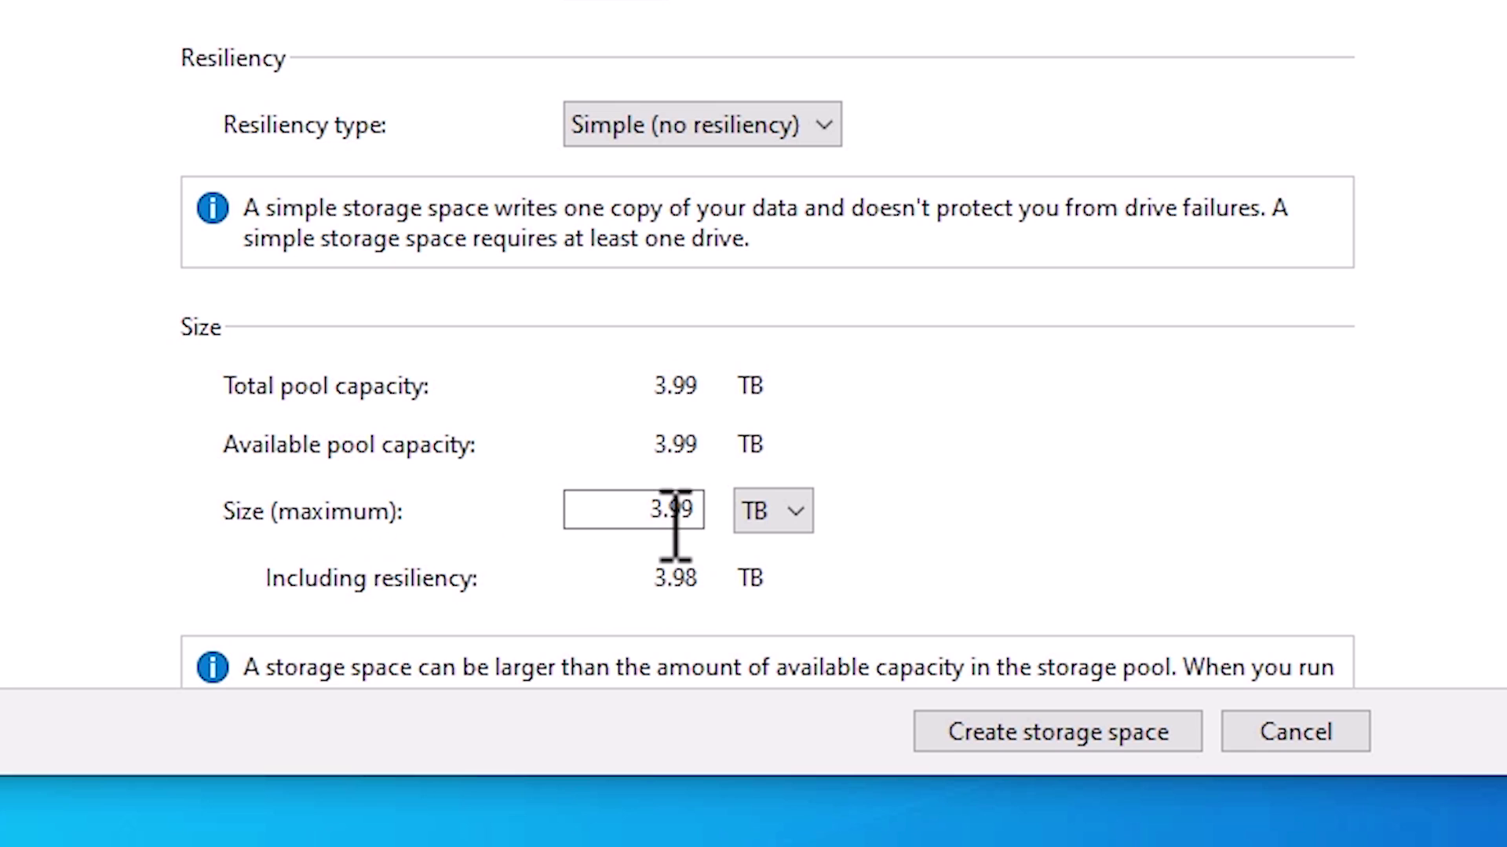
pyautogui.scroll(-1, 767, 361)
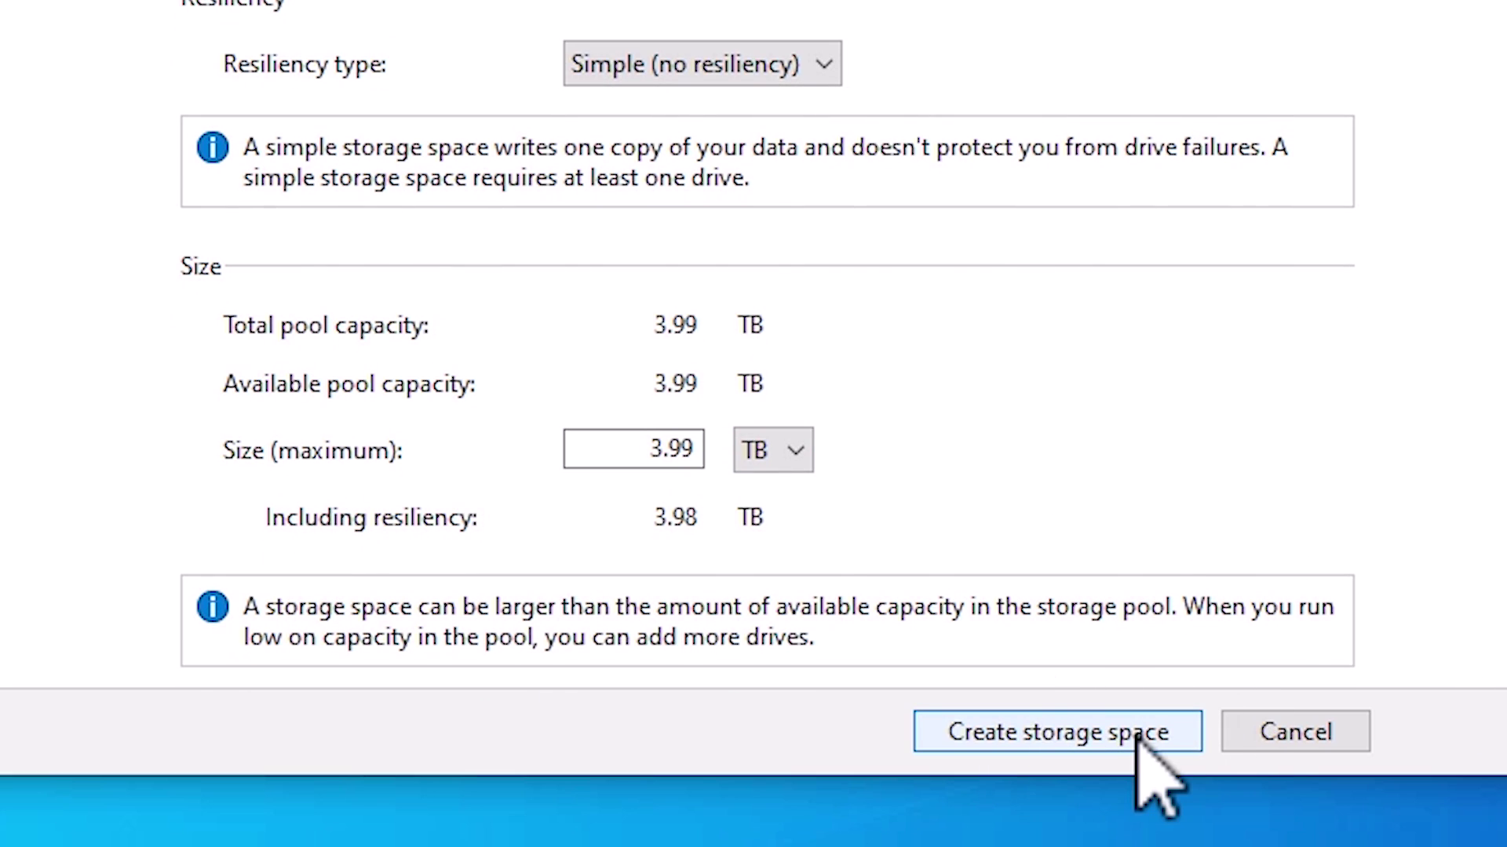
pyautogui.click(1169, 742)
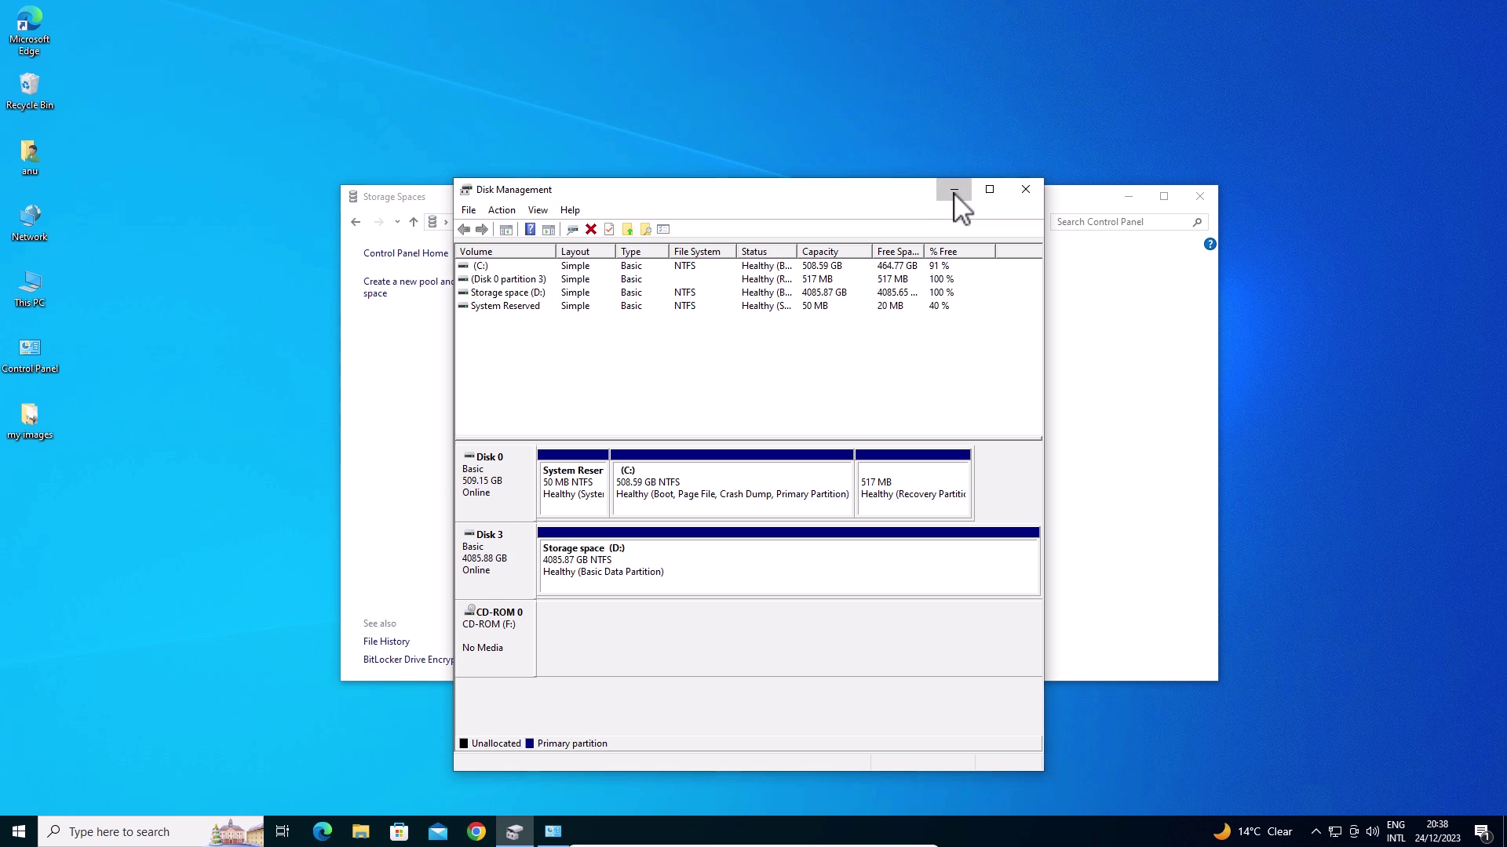
# After checking the 4085.87 GB Disk 3, minimize Disk Management and Storage Spaces.
pyautogui.click(952, 191)
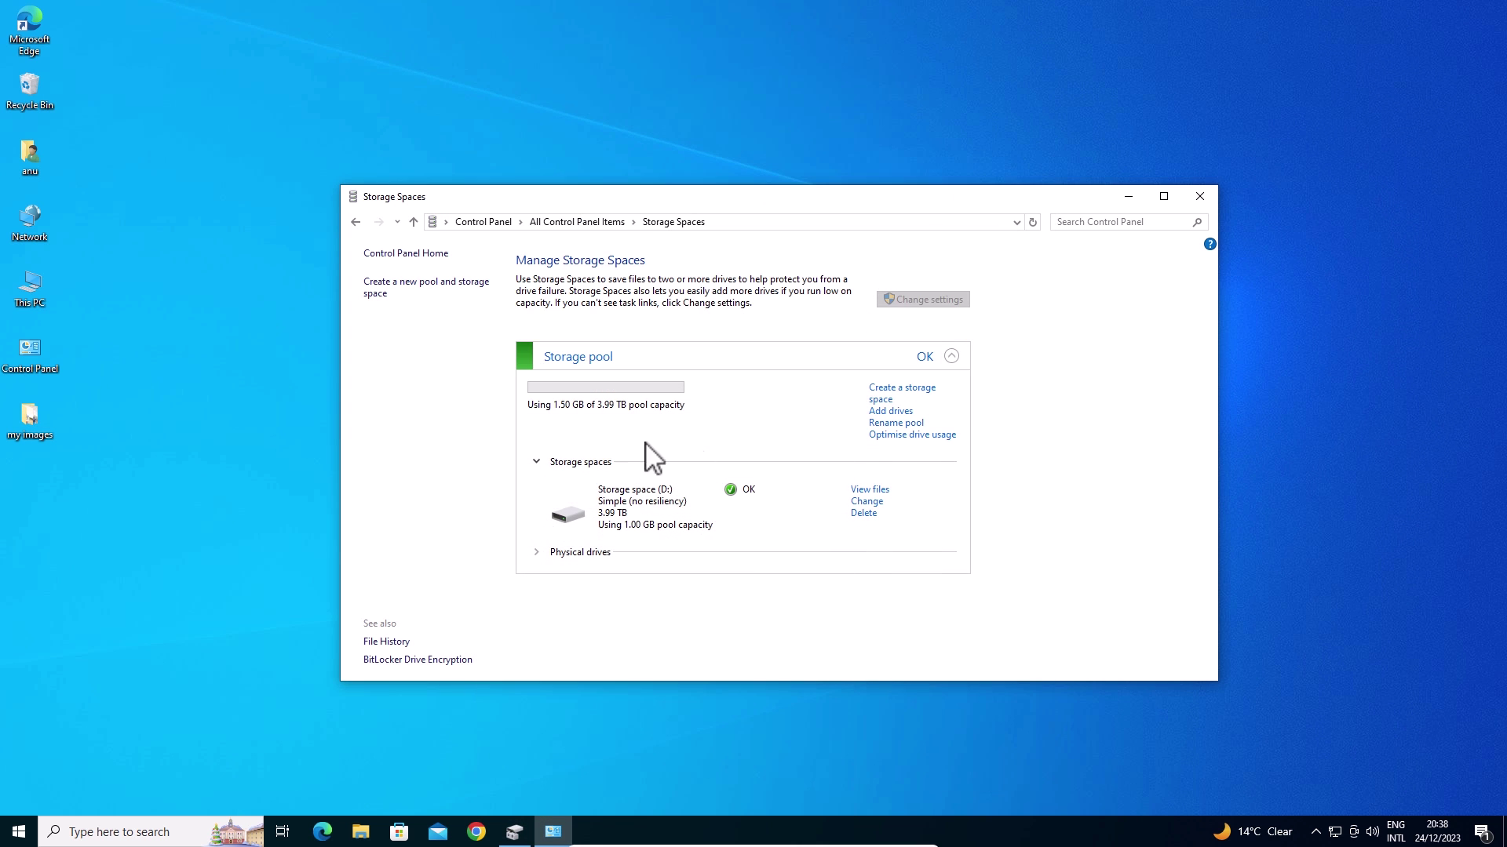
pyautogui.click(1129, 198)
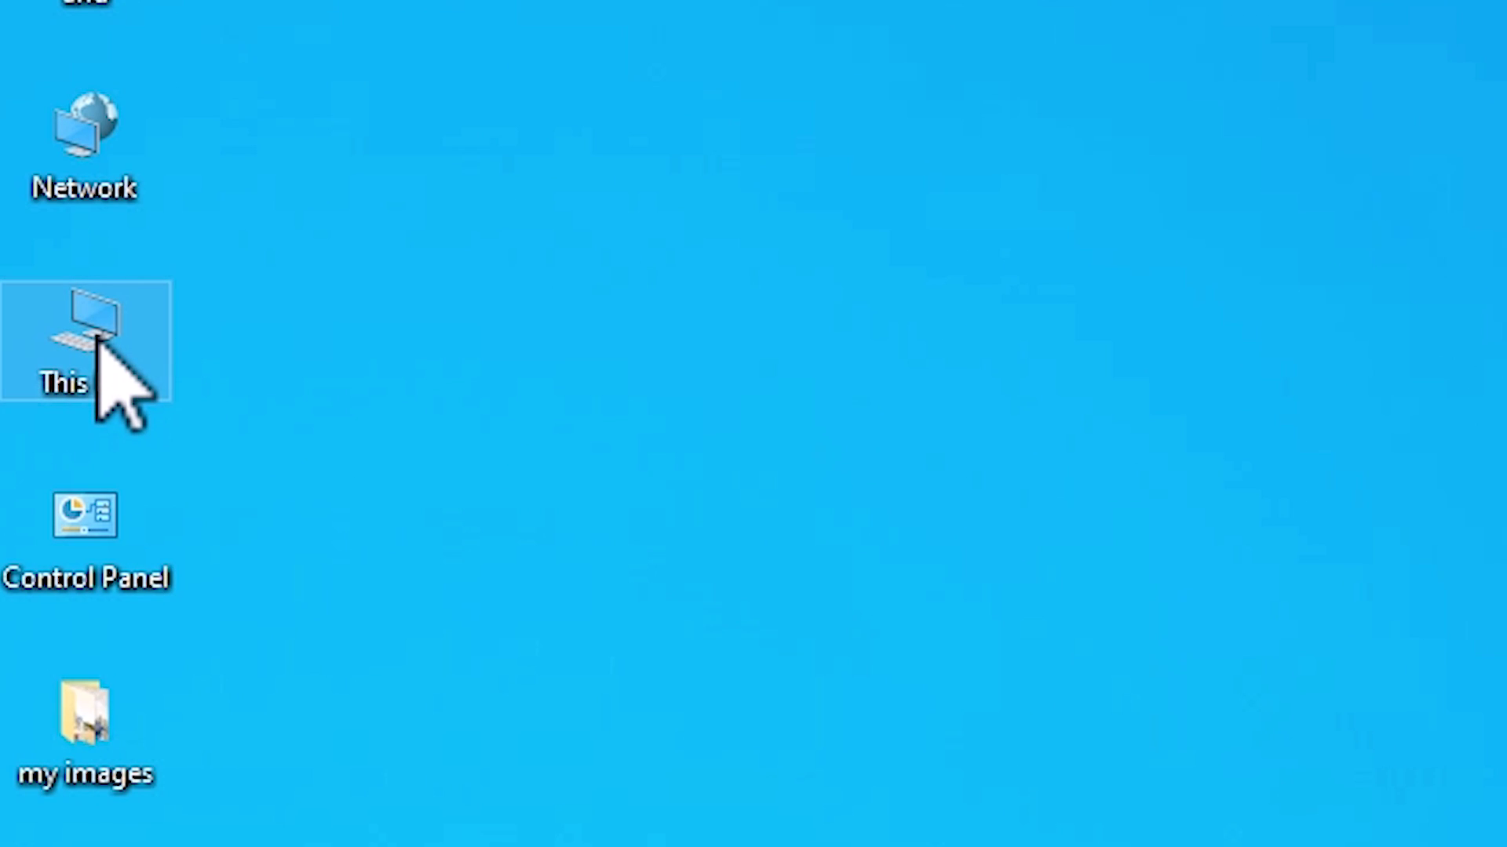
# Check Storage space (D:) in This PC: its properties and empty contents, 3.98 TB free.
pyautogui.doubleClick(97, 347)
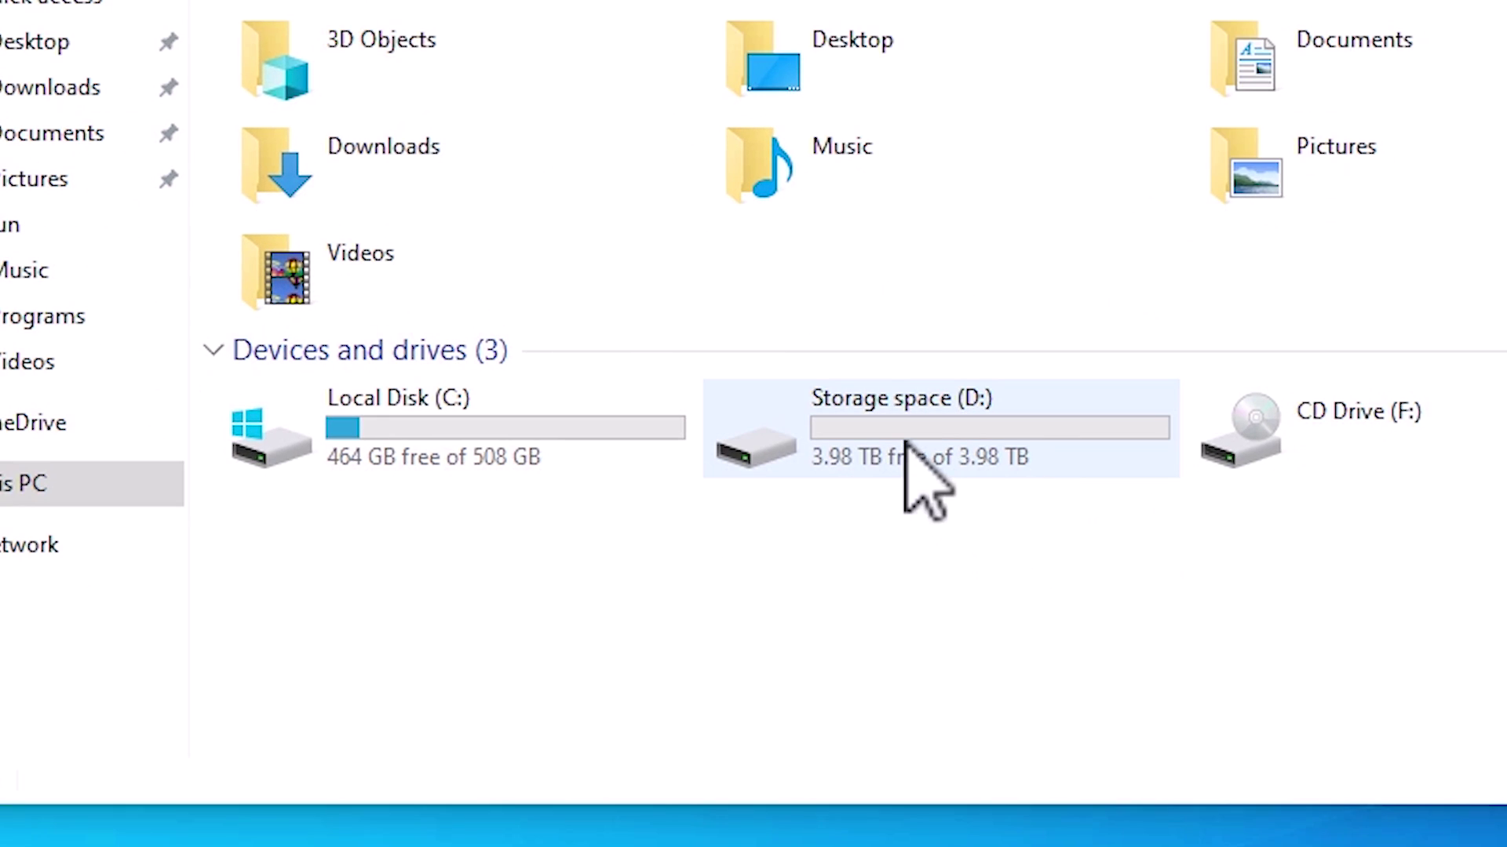
pyautogui.moveTo(990, 438)
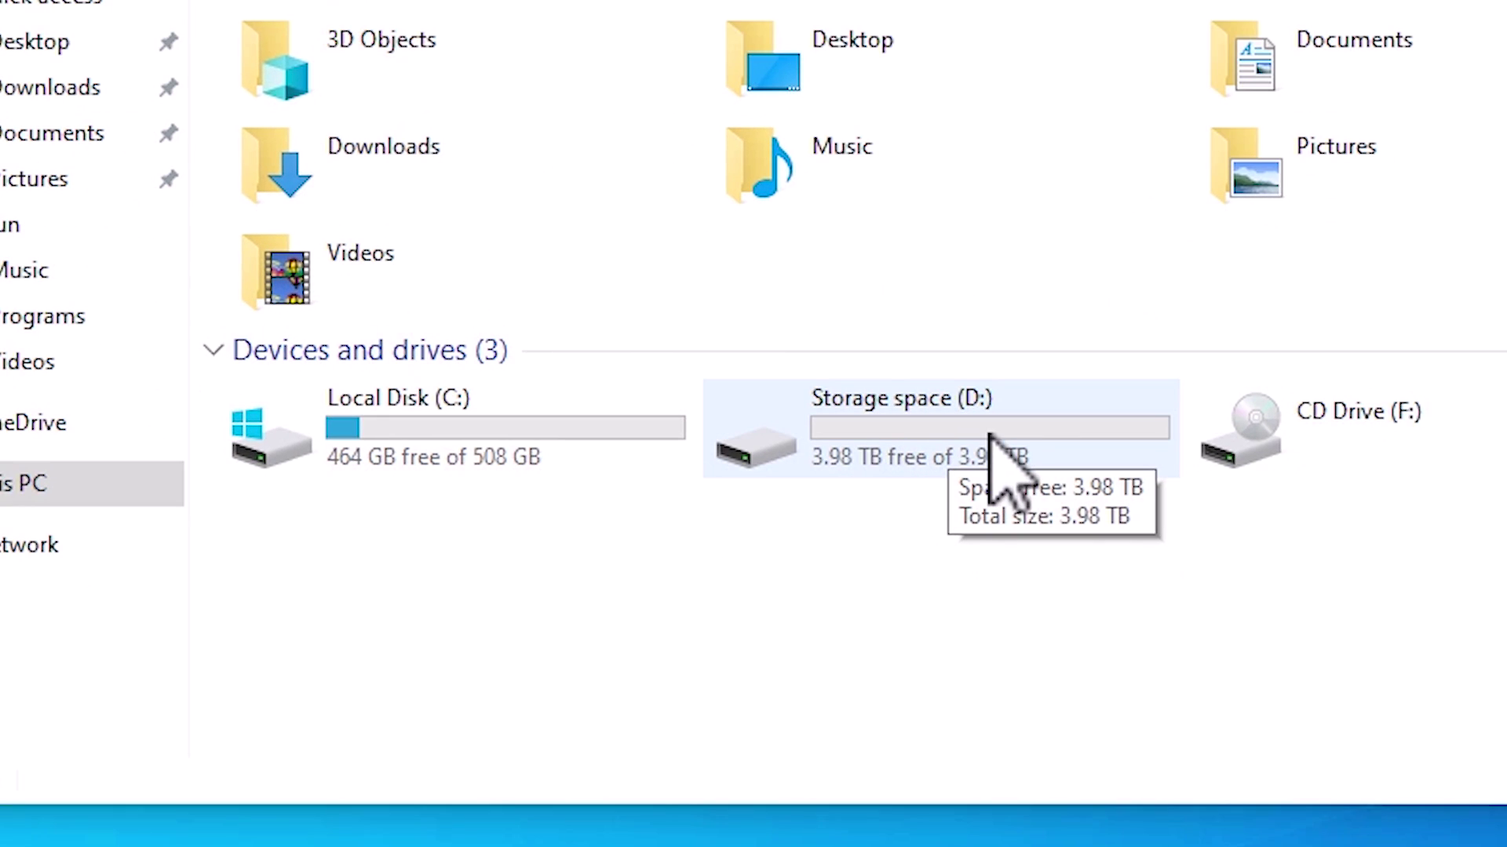
pyautogui.rightClick(930, 448)
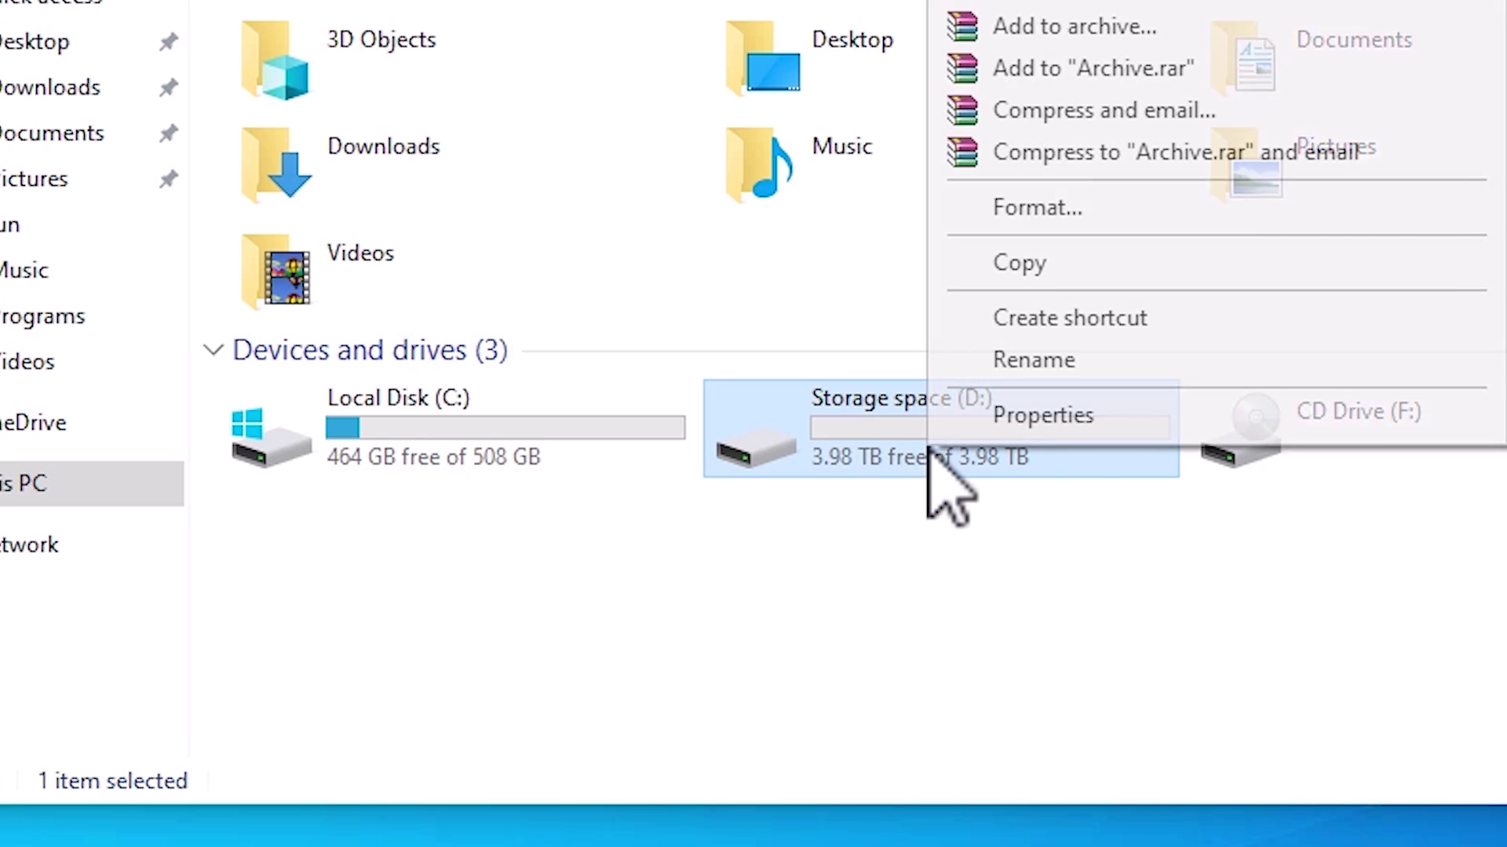
pyautogui.click(1098, 415)
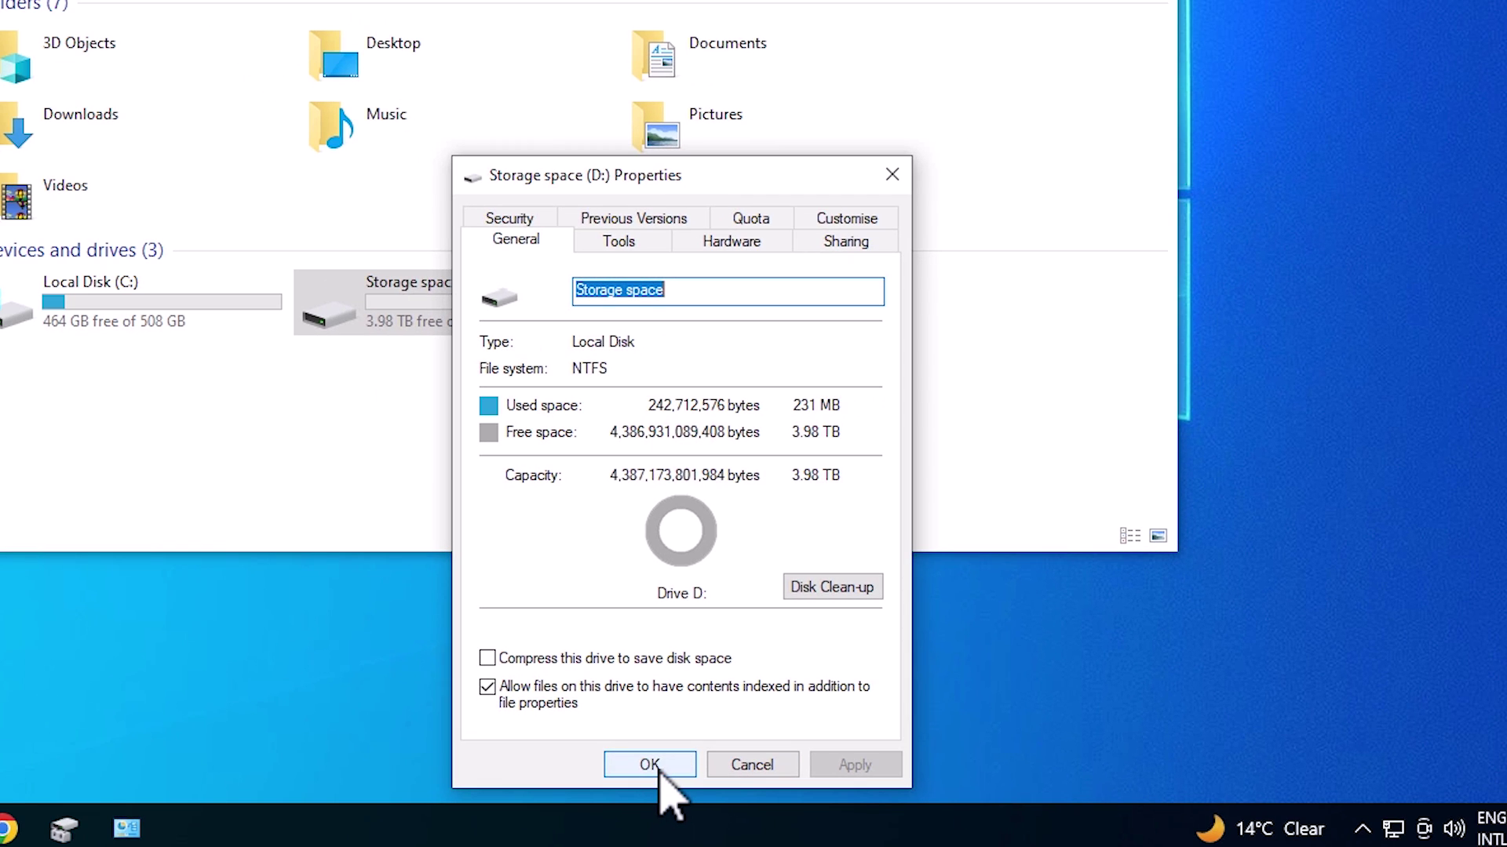
pyautogui.click(650, 767)
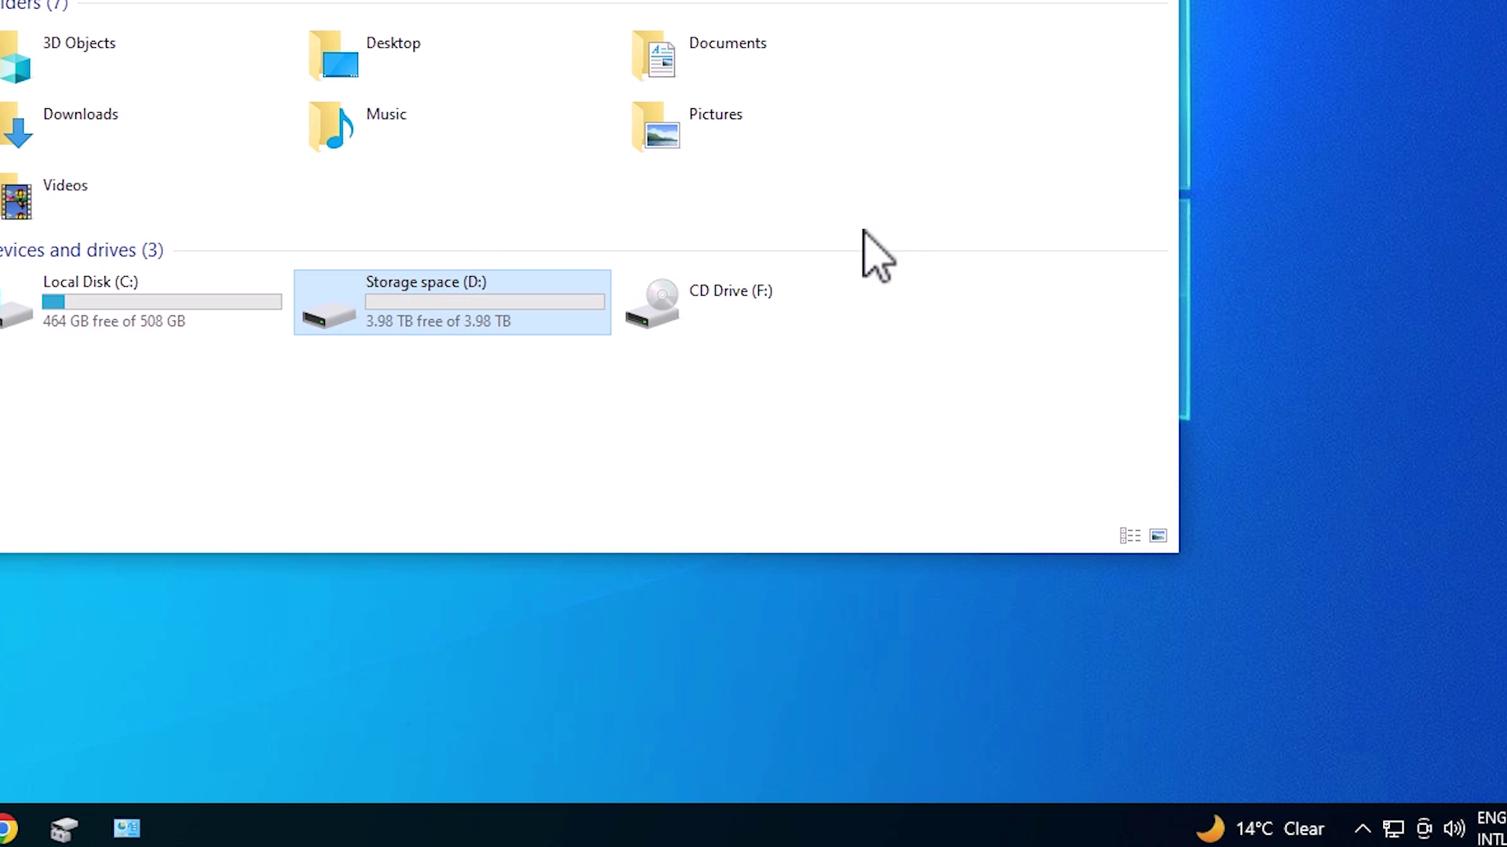
pyautogui.doubleClick(413, 318)
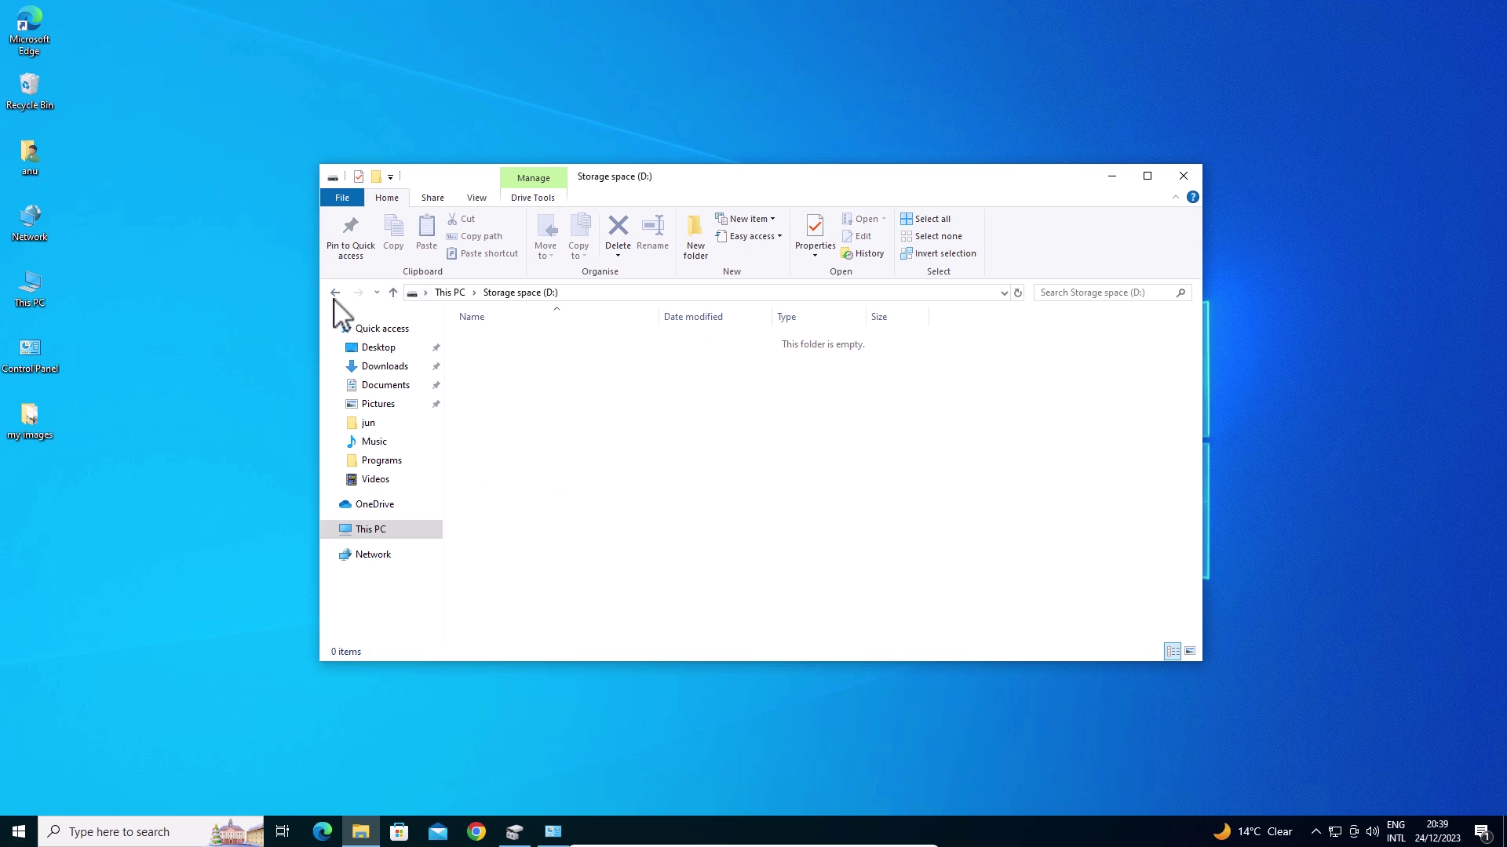
pyautogui.click(335, 294)
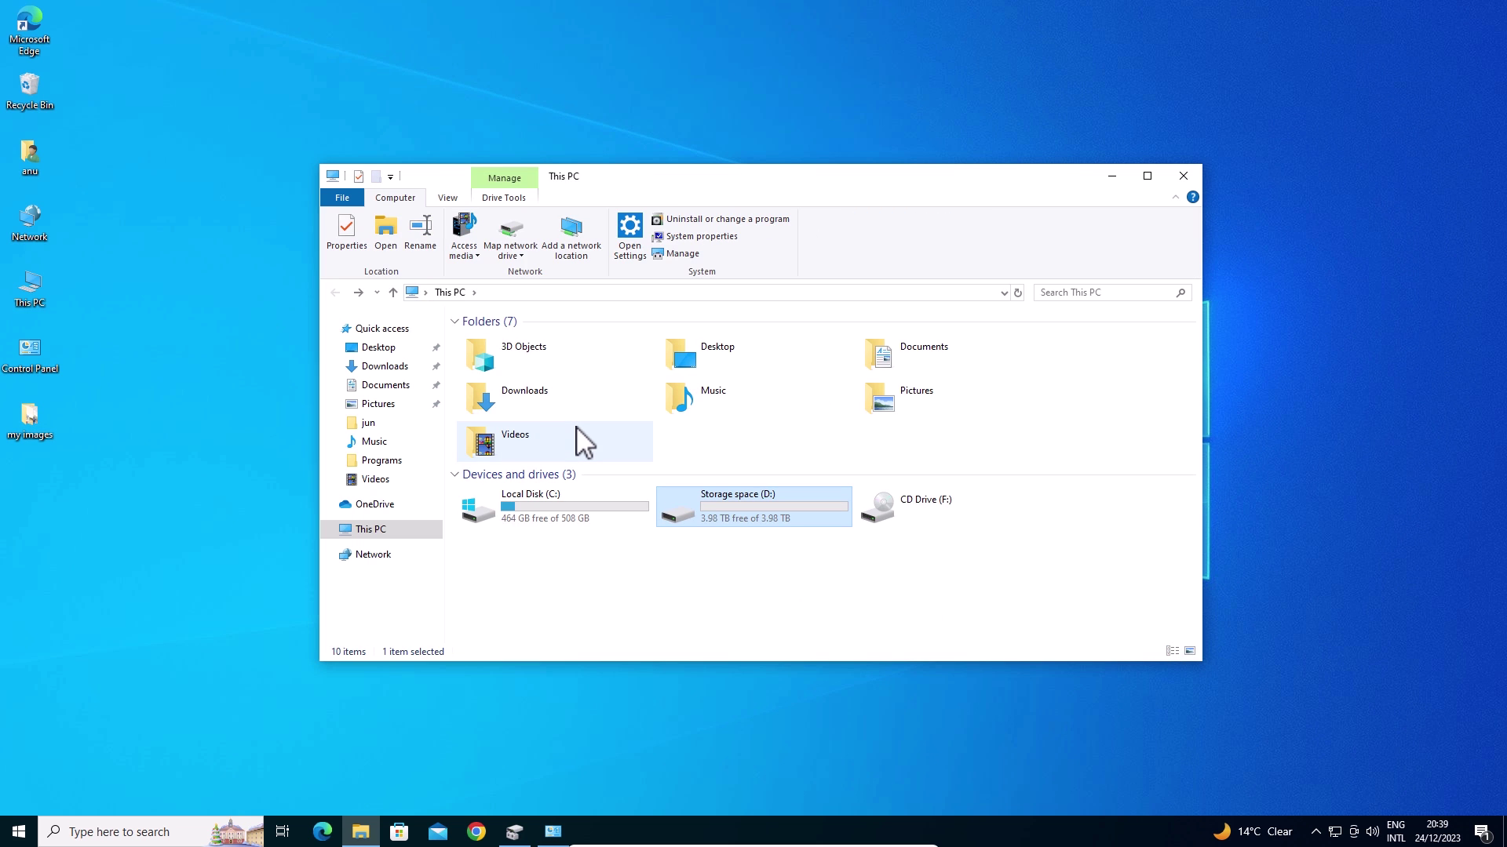